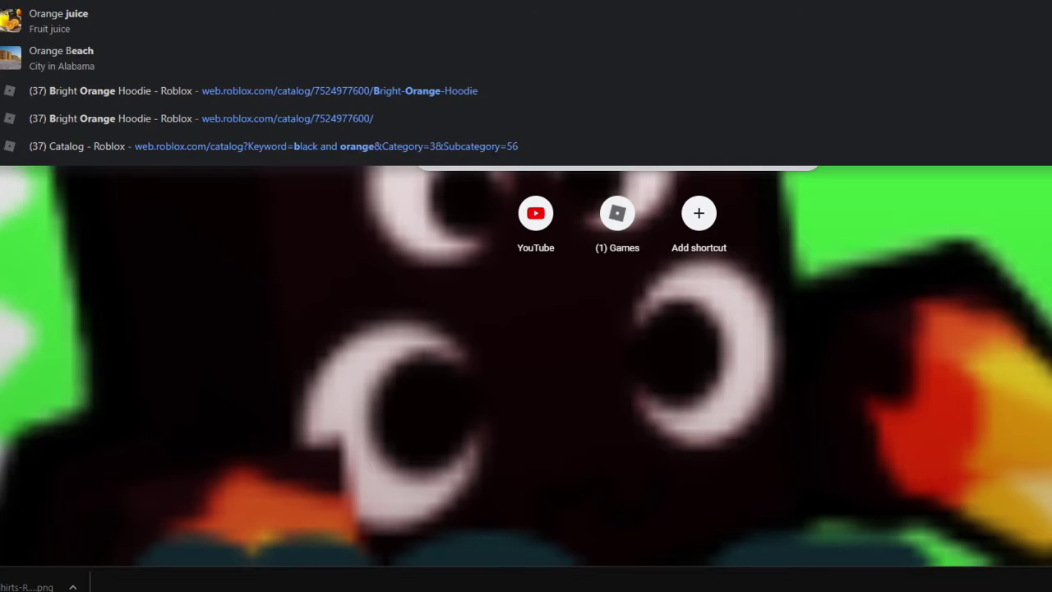
Find the plain orange swatch from Wikimedia Commons in the orange colour image results and save it as the PNG image 1200px-Orange_colour_box.svg.
key("Escape")
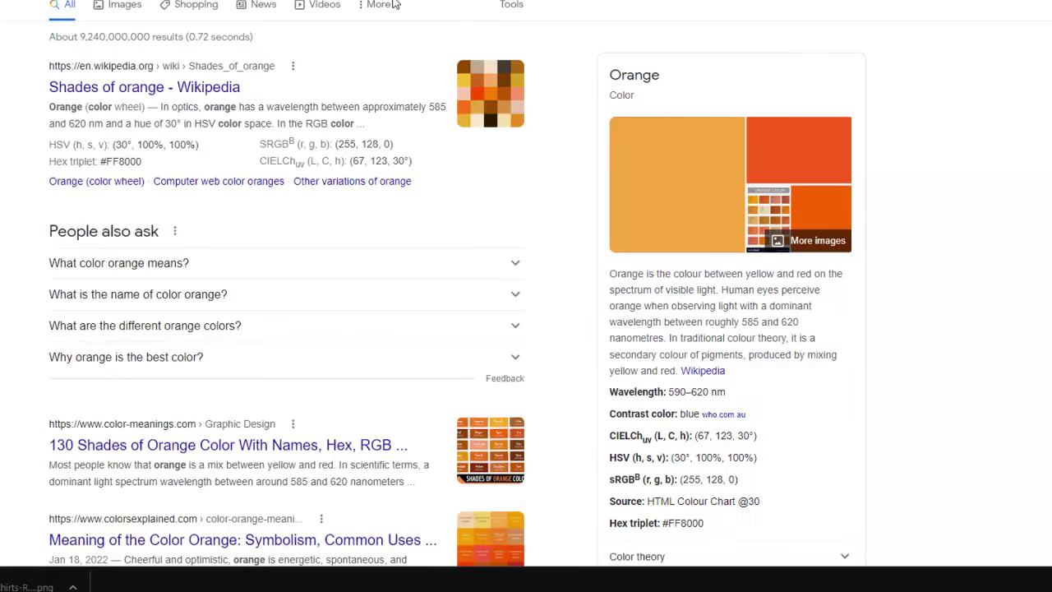
left_click(689, 191)
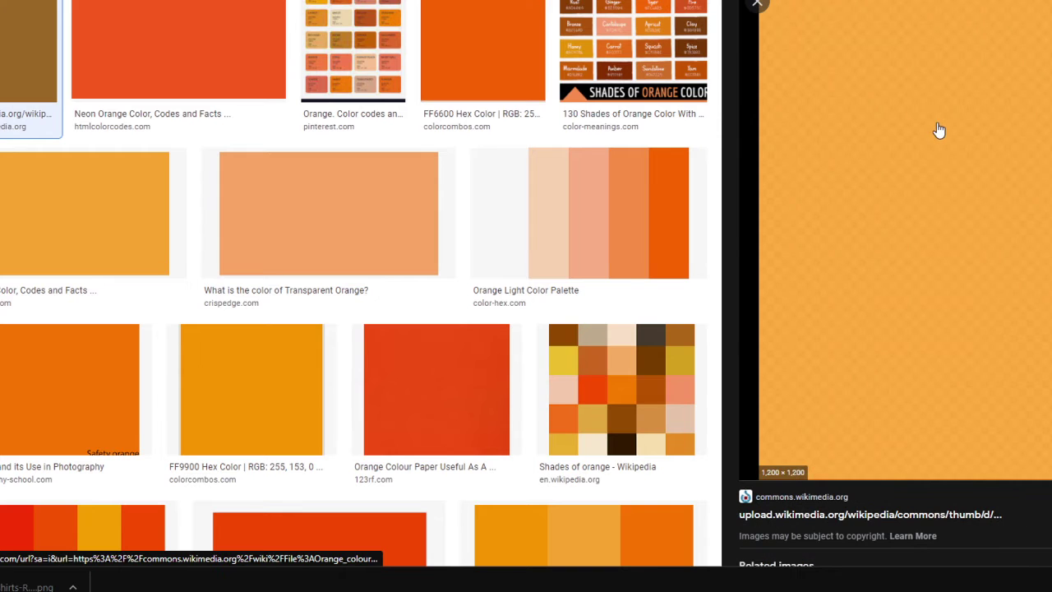
right_click(939, 127)
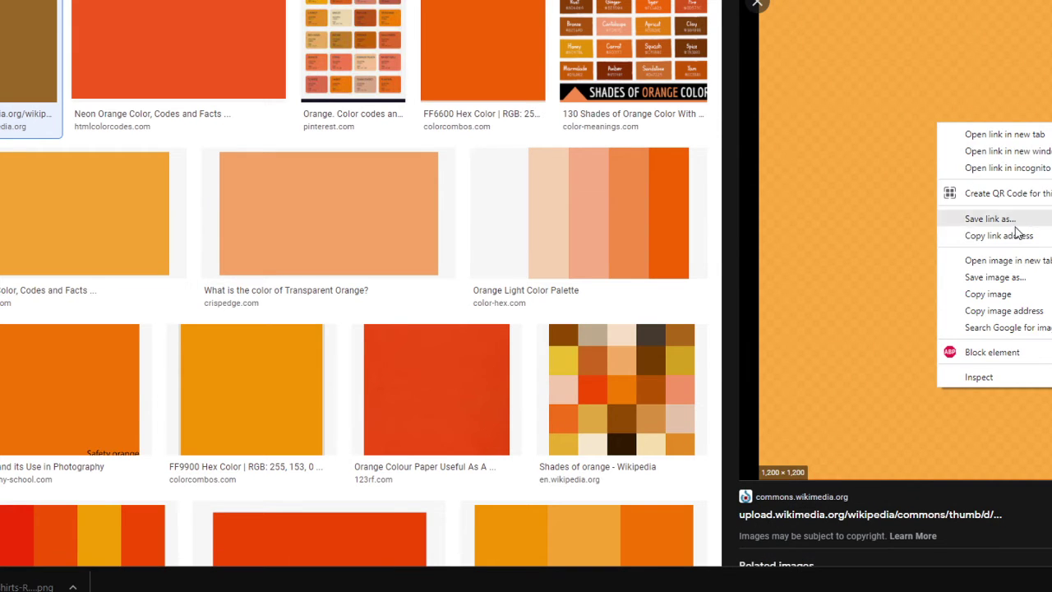
left_click(1001, 279)
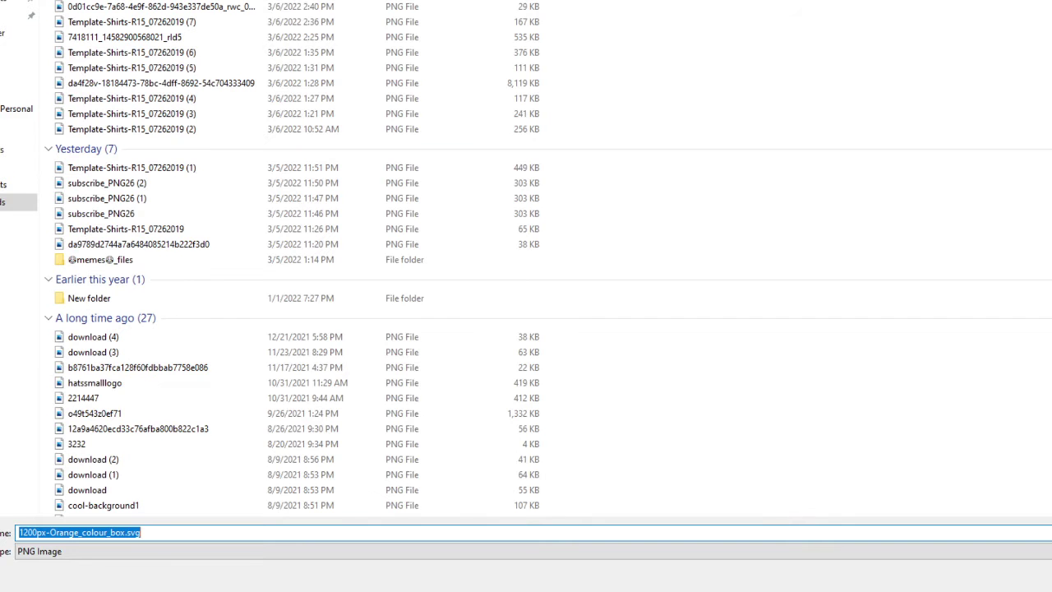
key("Return")
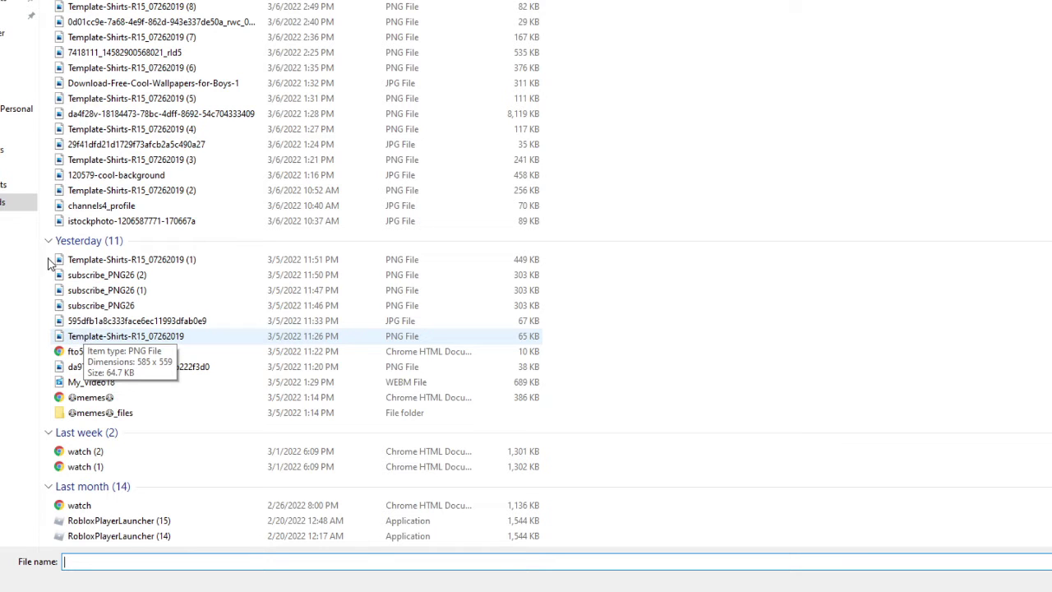
Open the shirt template image Template-Shirts-R15_07262019 in Photopea.
double_click(86, 337)
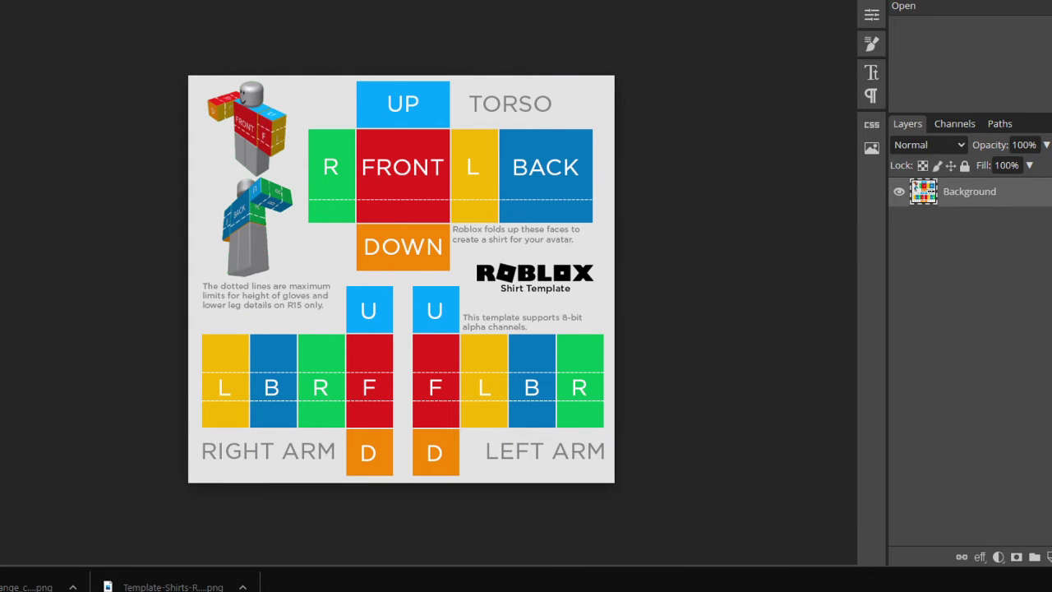
key("ctrl+Tab")
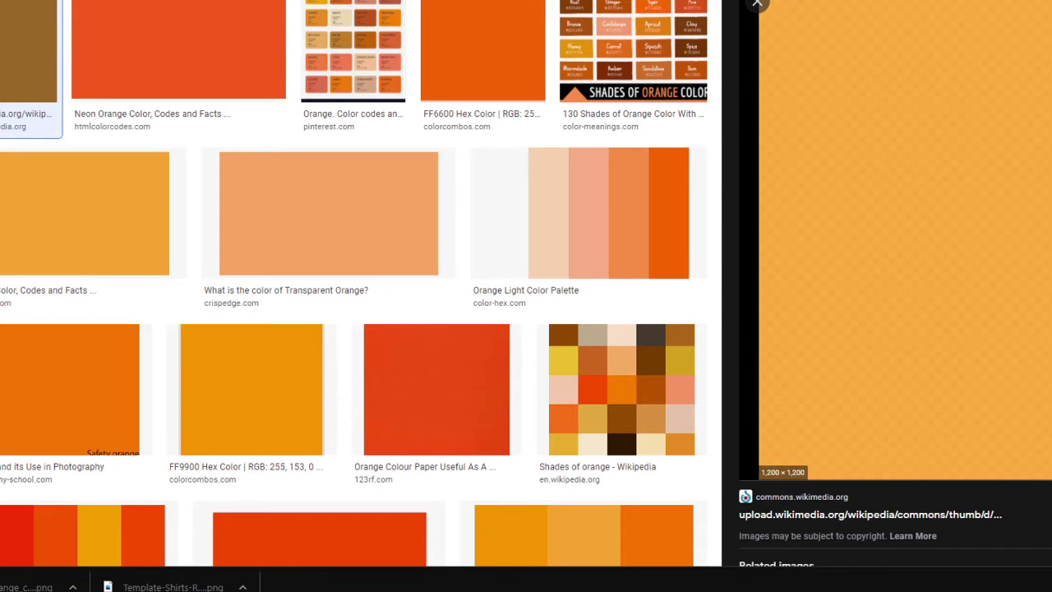
key("ctrl+shift+Tab")
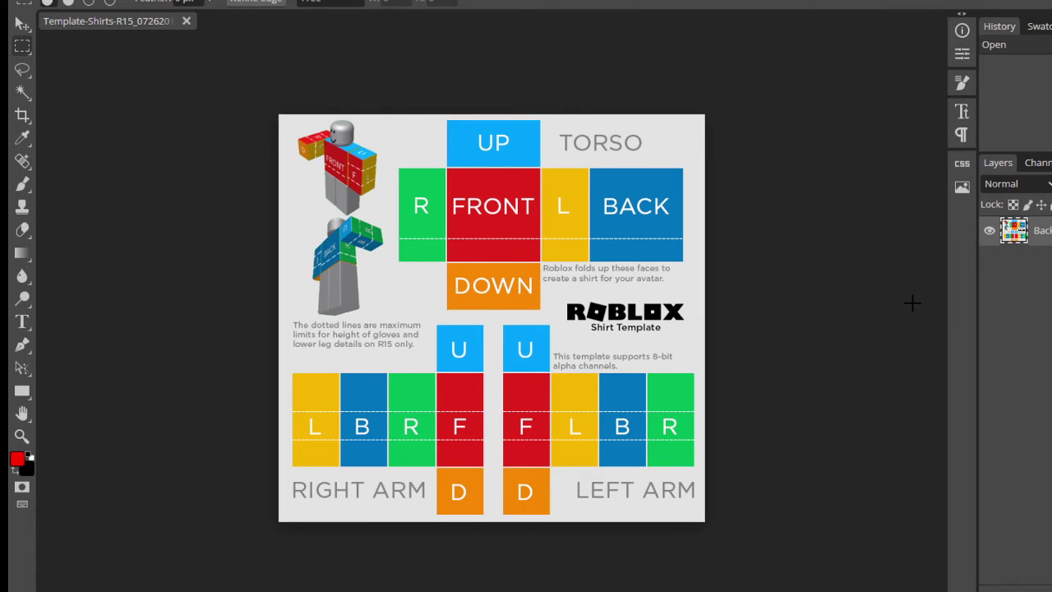
Erase the torso's UP, FRONT and DOWN faces with rectangular selections, including their leftover coloured edges.
left_click(23, 51)
left_click_drag(447, 121, 540, 309)
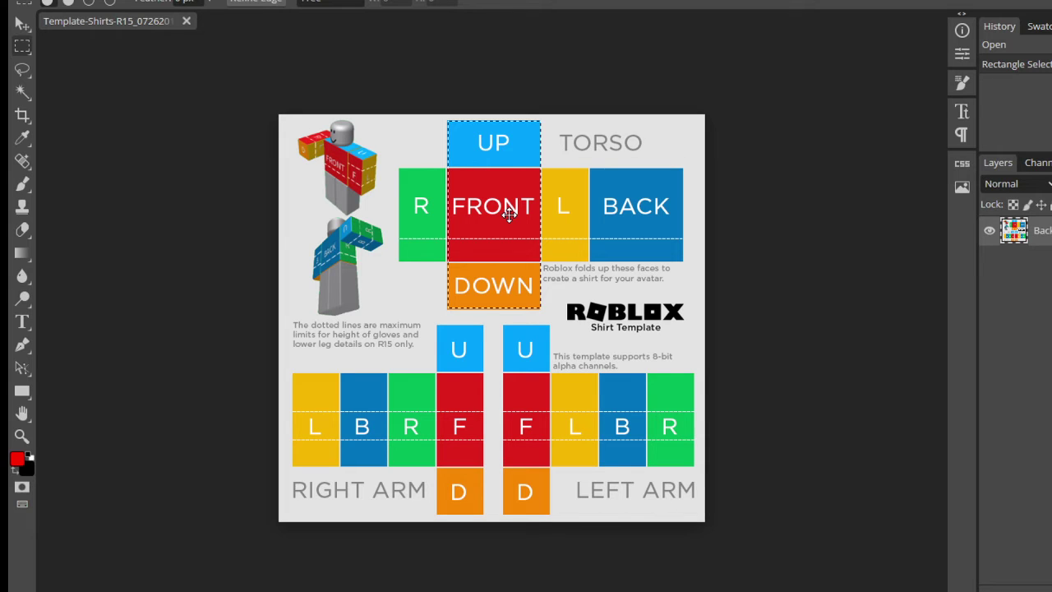
key("Delete")
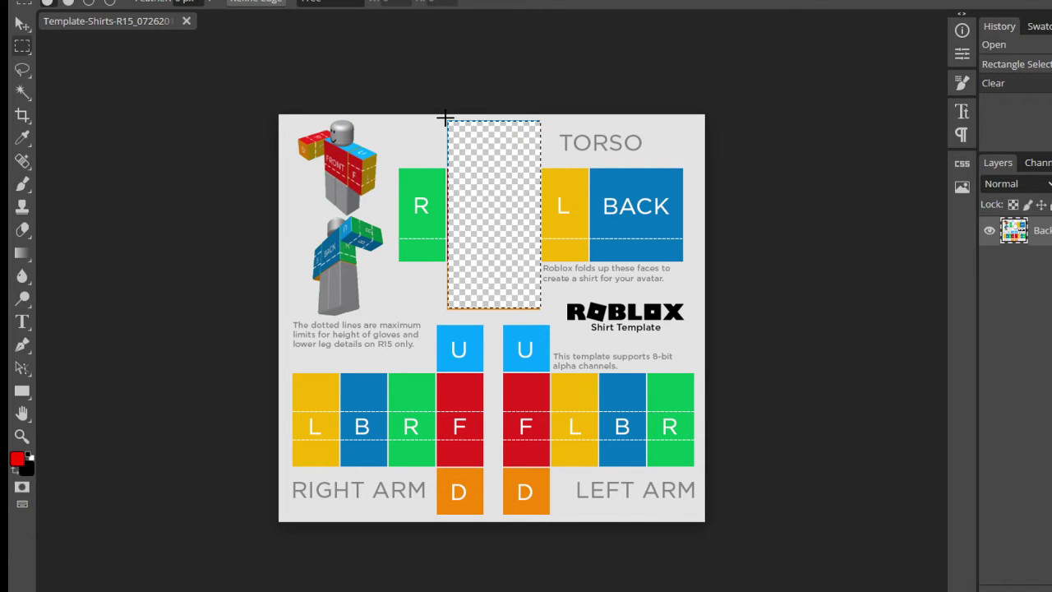
left_click_drag(445, 120, 543, 309)
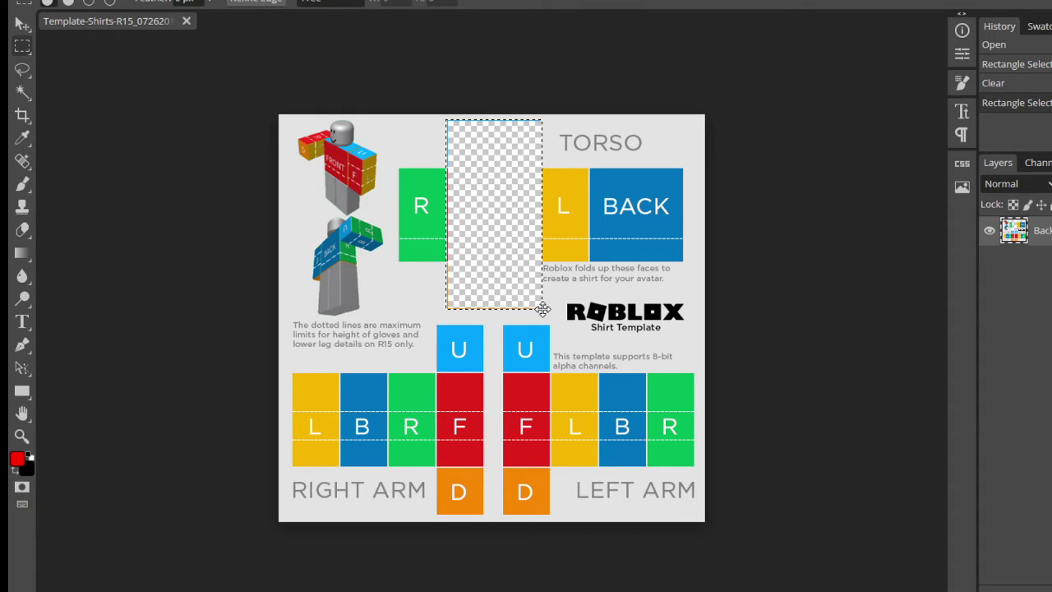
key("Delete")
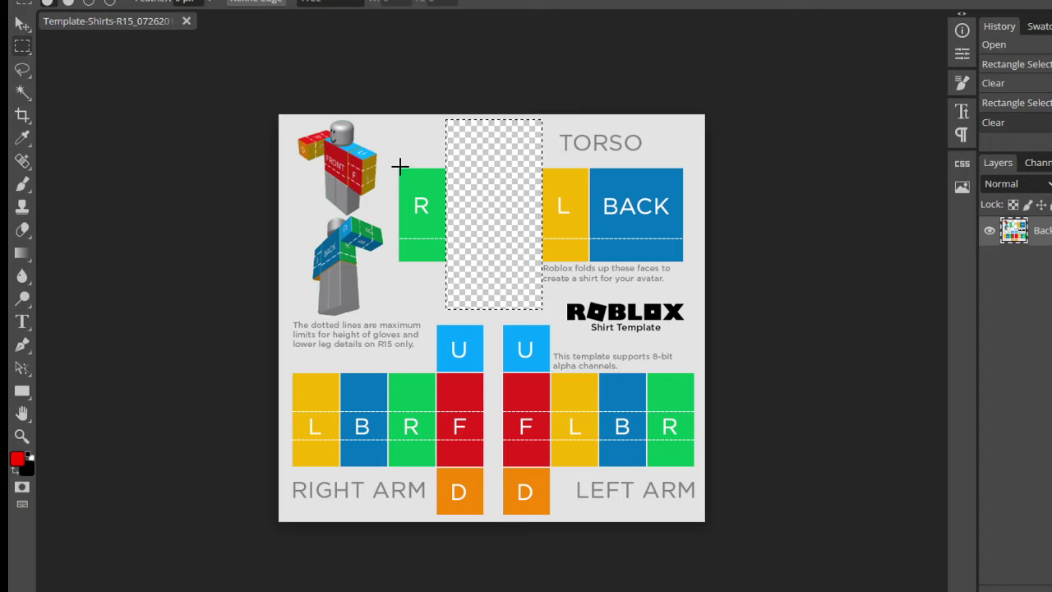
Erase the torso's R, L and BACK faces along with the thin coloured edges around them.
left_click_drag(397, 168, 683, 261)
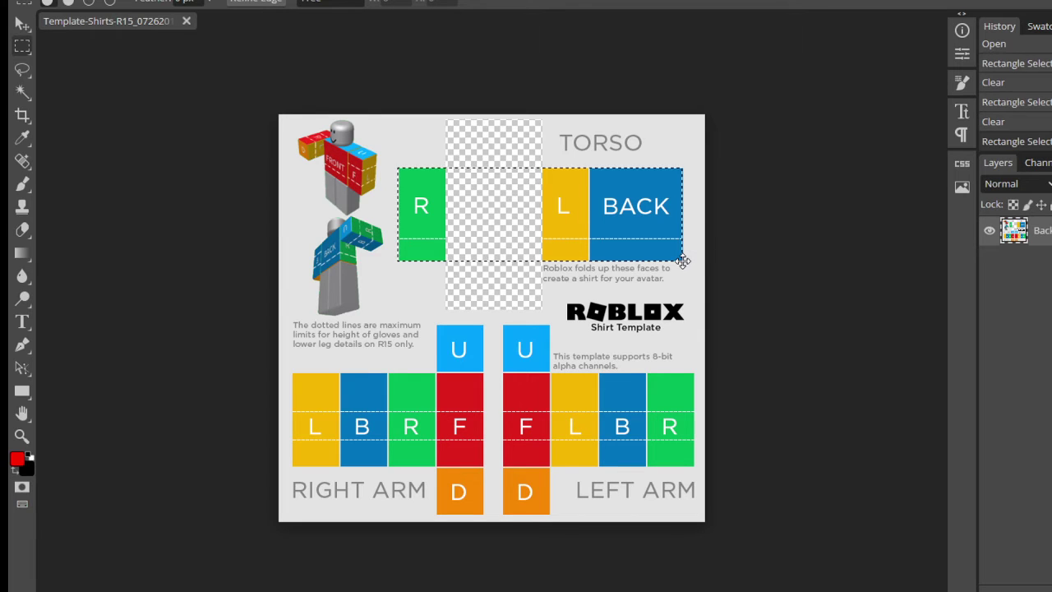
key("Delete")
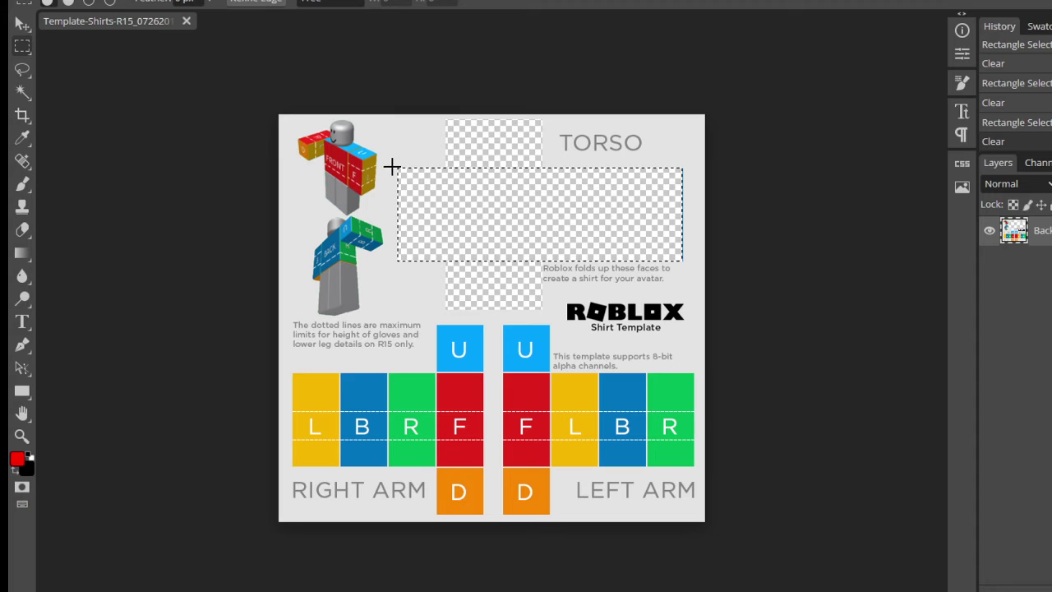
left_click_drag(398, 169, 683, 264)
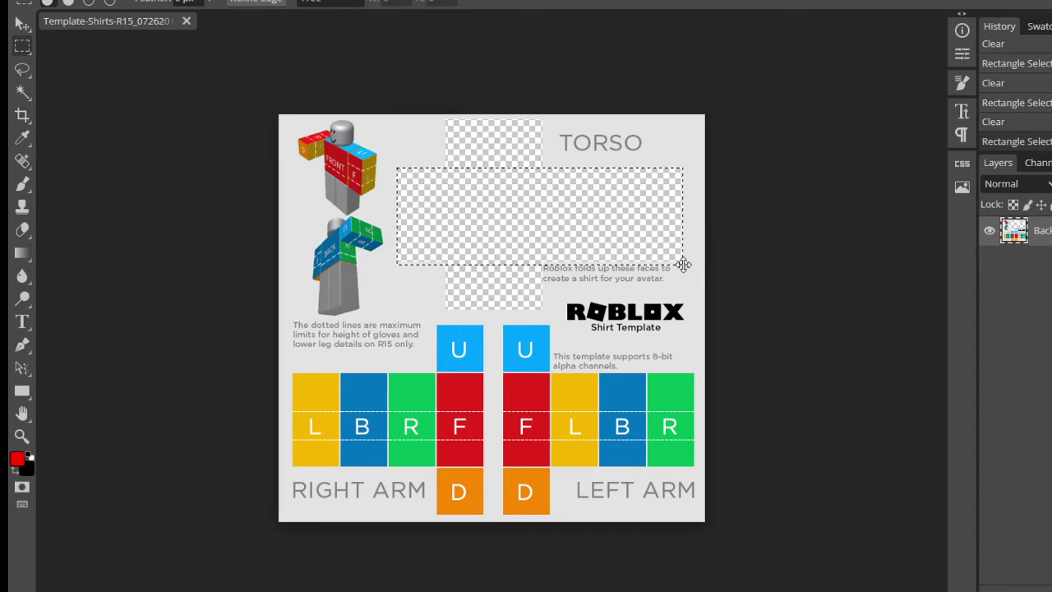
key("Delete")
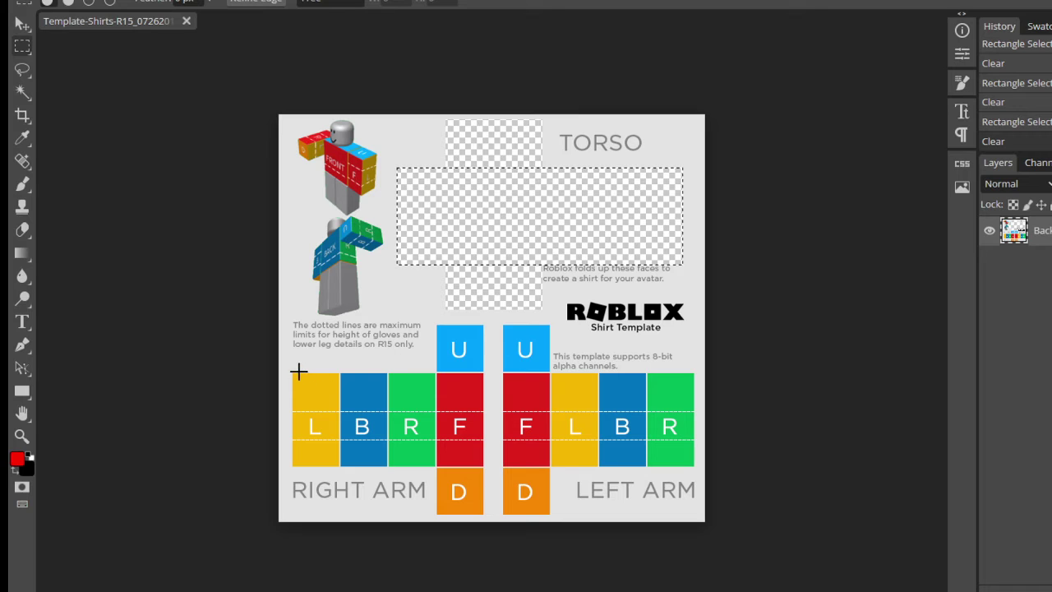
Erase all right arm faces of the template: the L, B, R, F row and the U and D squares.
left_click_drag(292, 373, 485, 467)
key("Delete")
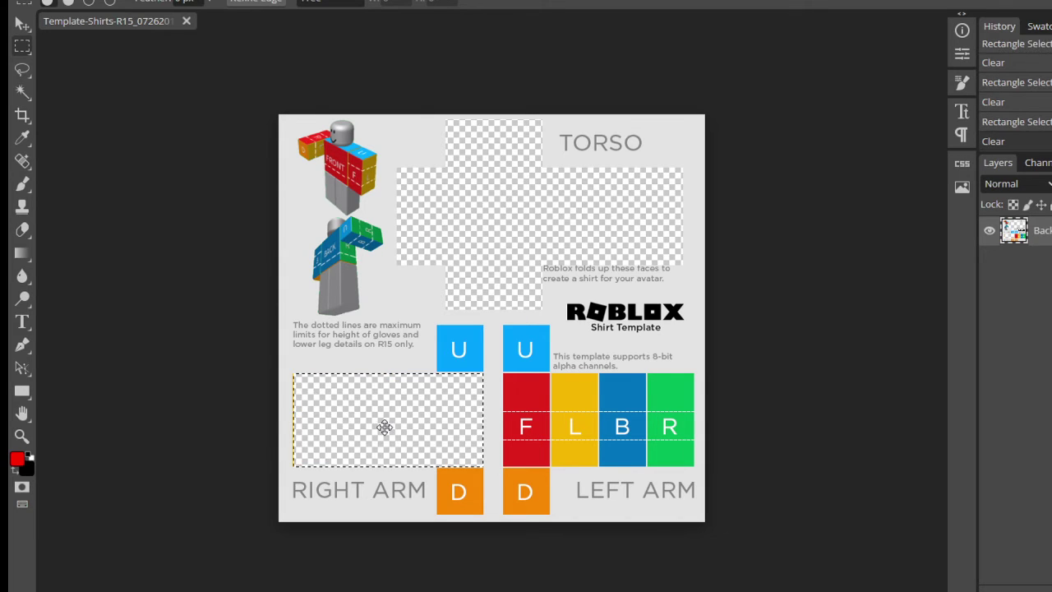
left_click_drag(292, 372, 486, 467)
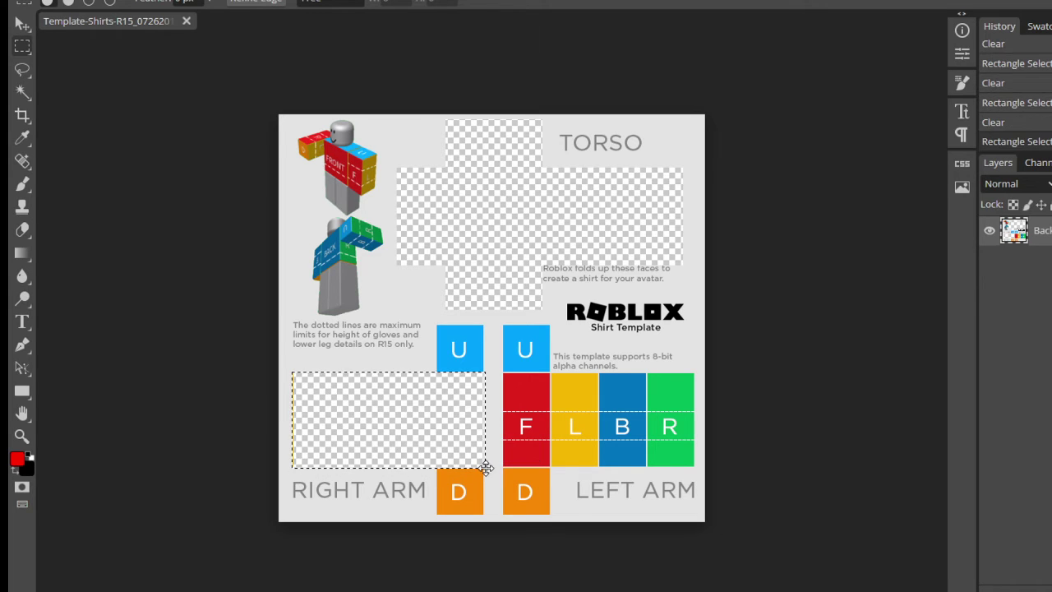
key("Delete")
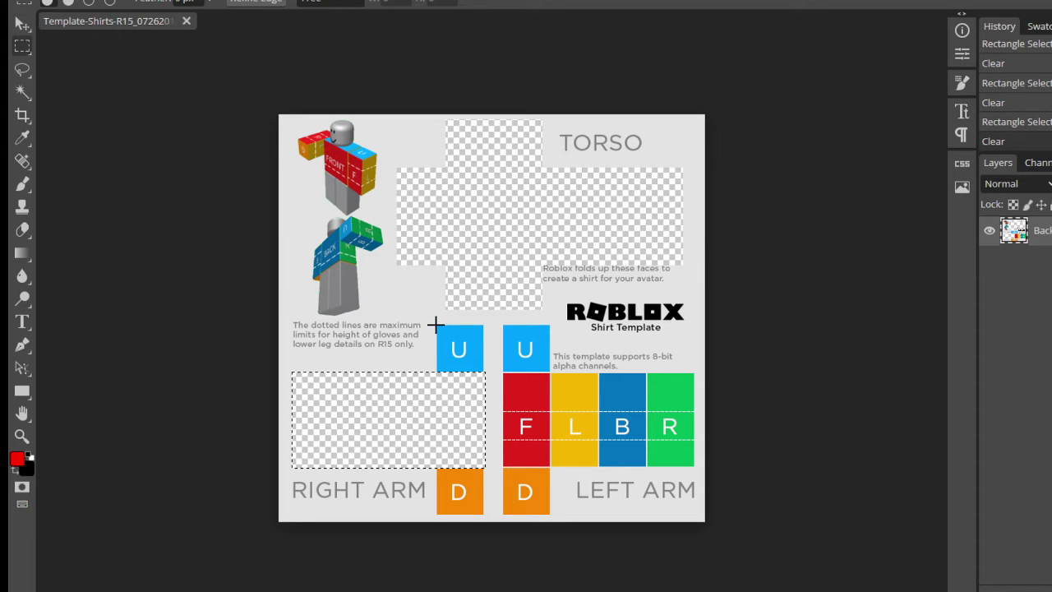
left_click_drag(435, 325, 483, 515)
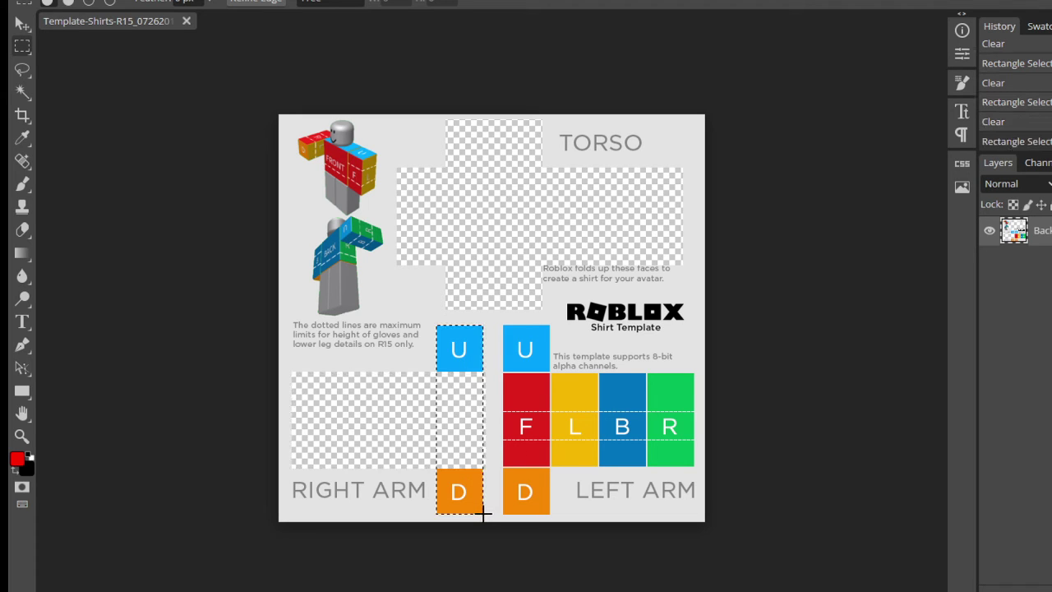
key("Delete")
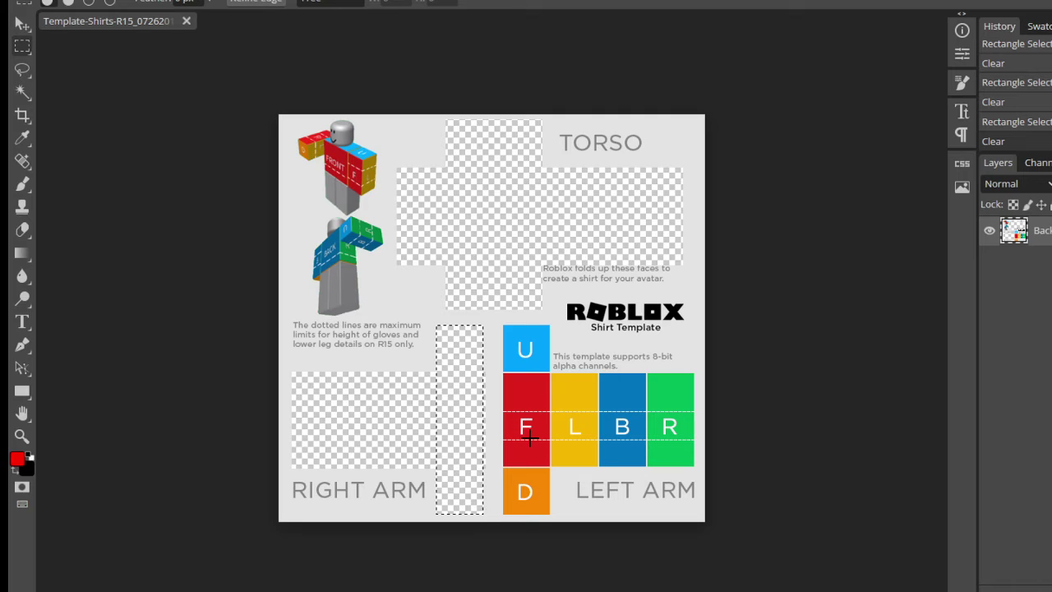
Erase all left arm faces of the template, the U, F, D column and the L, B, R blocks, including leftover coloured edges.
left_click_drag(502, 325, 546, 514)
key("Delete")
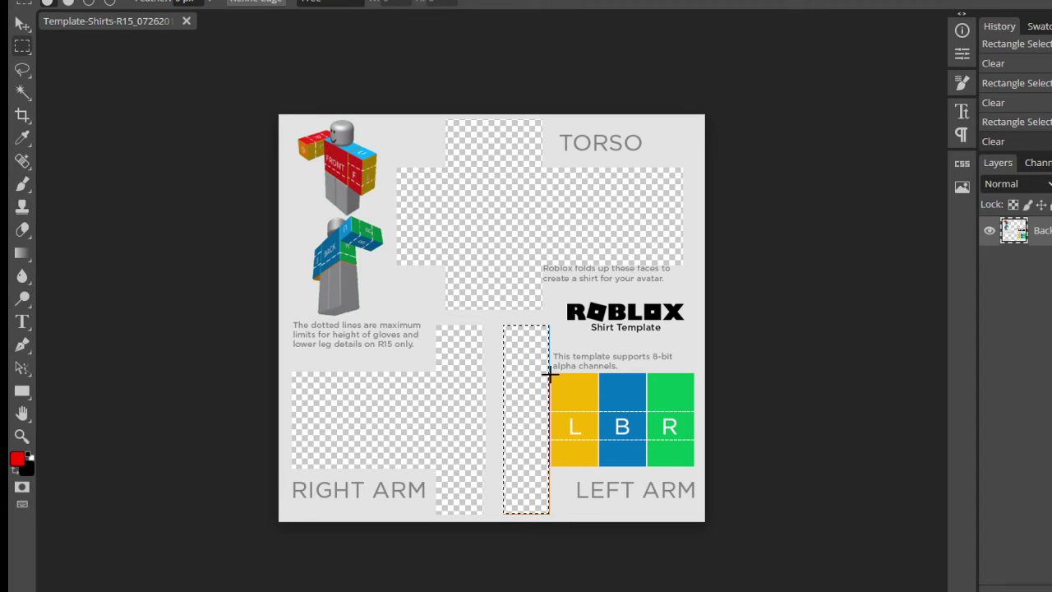
left_click_drag(550, 374, 695, 466)
key("Delete")
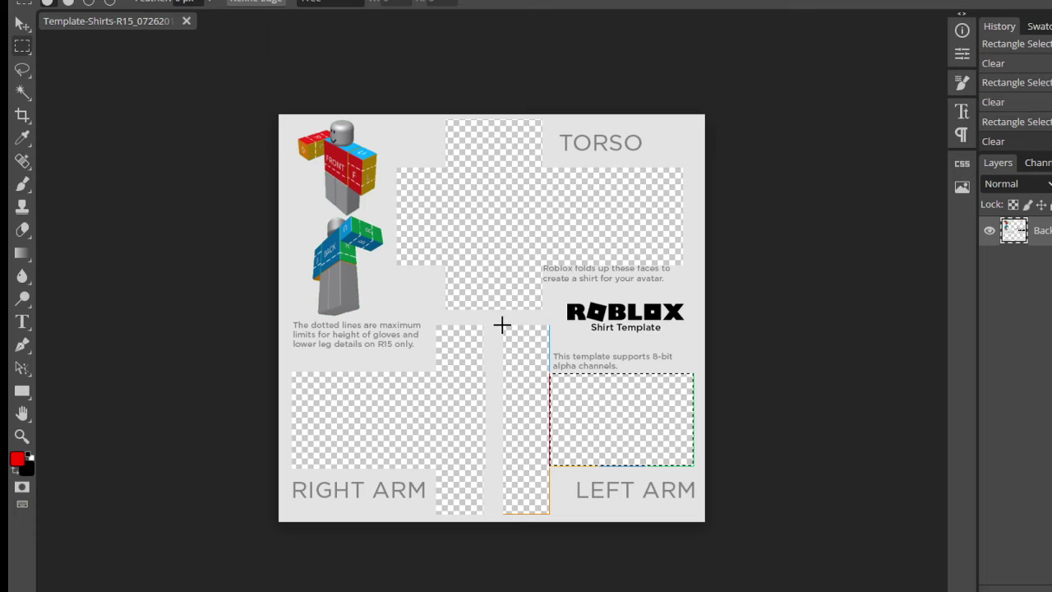
left_click_drag(502, 325, 550, 514)
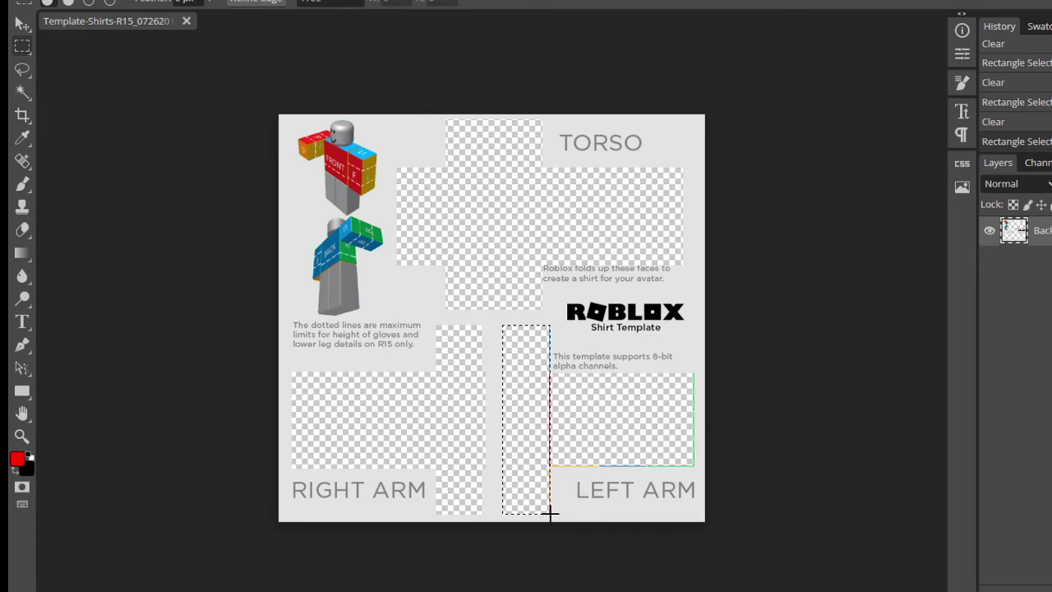
key("Delete")
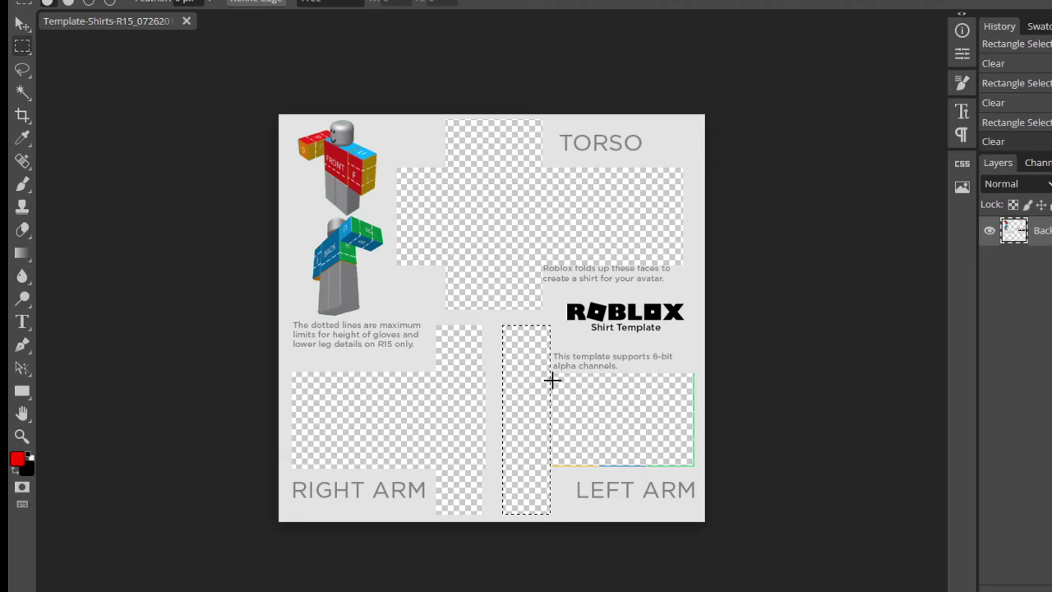
left_click_drag(551, 373, 693, 468)
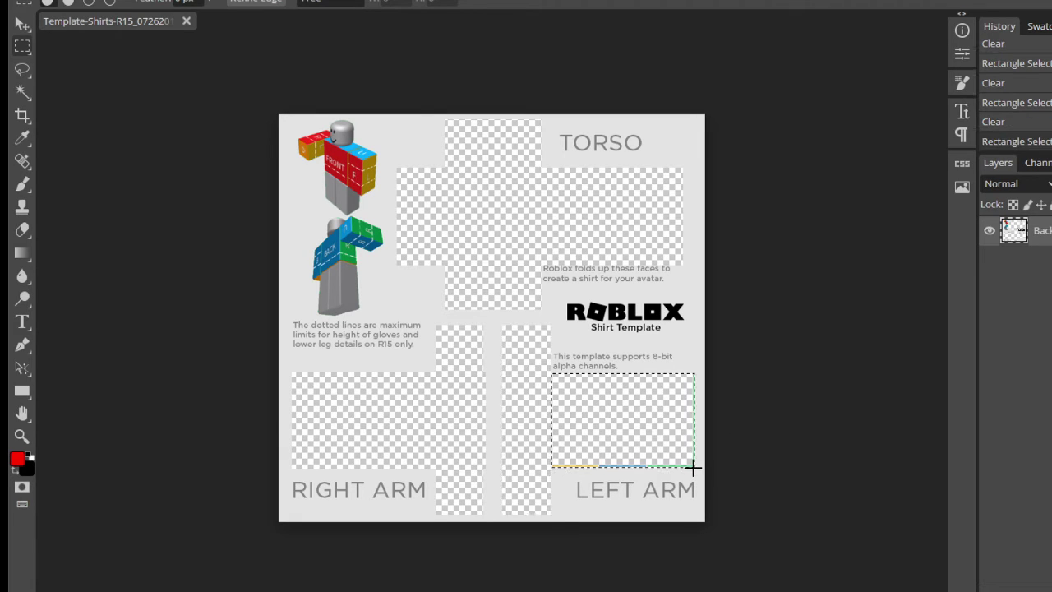
key("Delete")
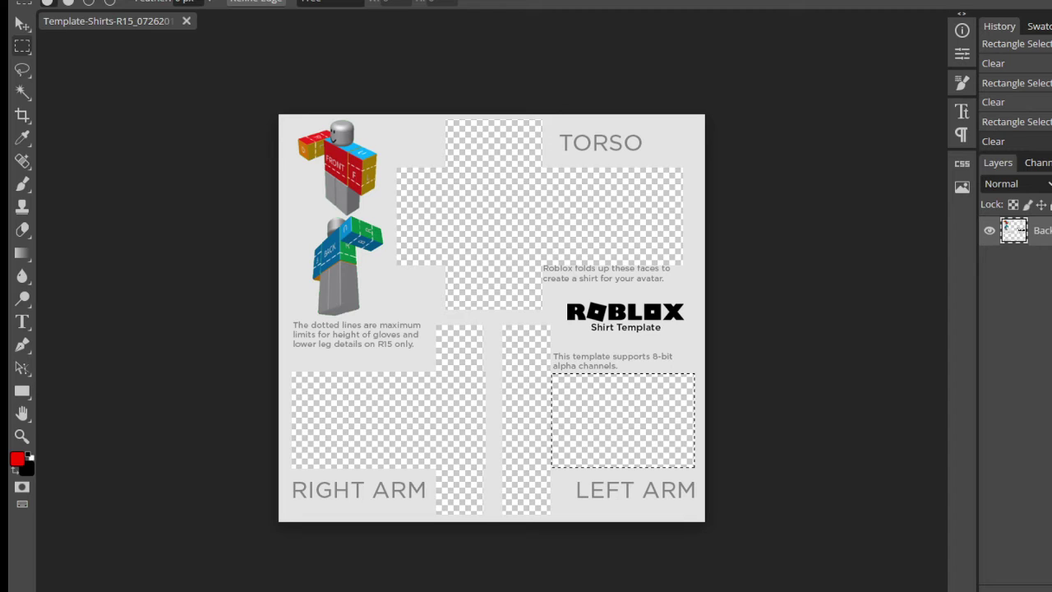
Open the downloaded image 1200px-Orange_colour_box.svg as a separate document.
left_click(33, 3)
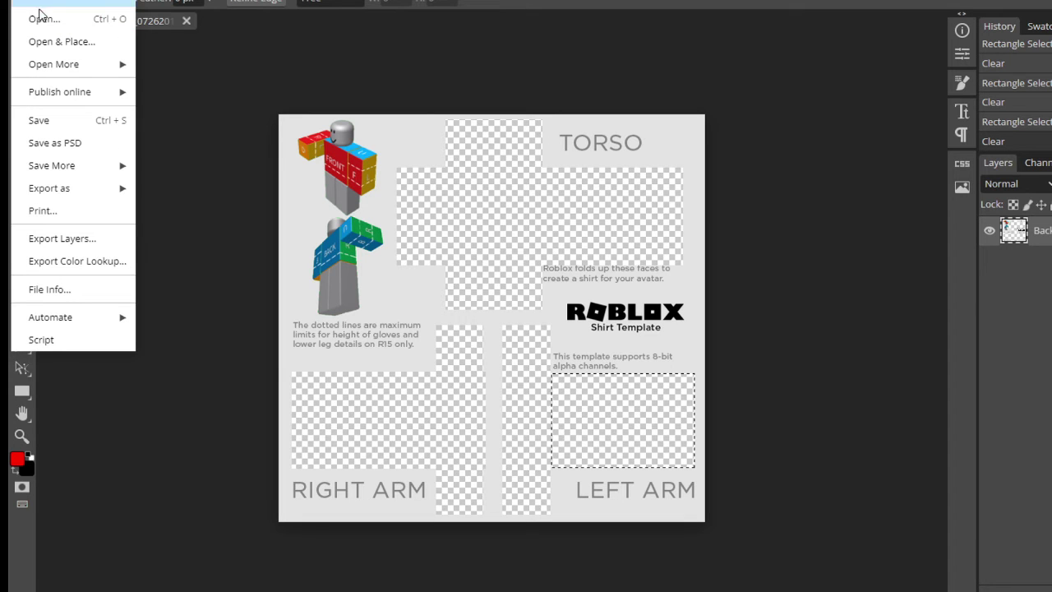
left_click(52, 19)
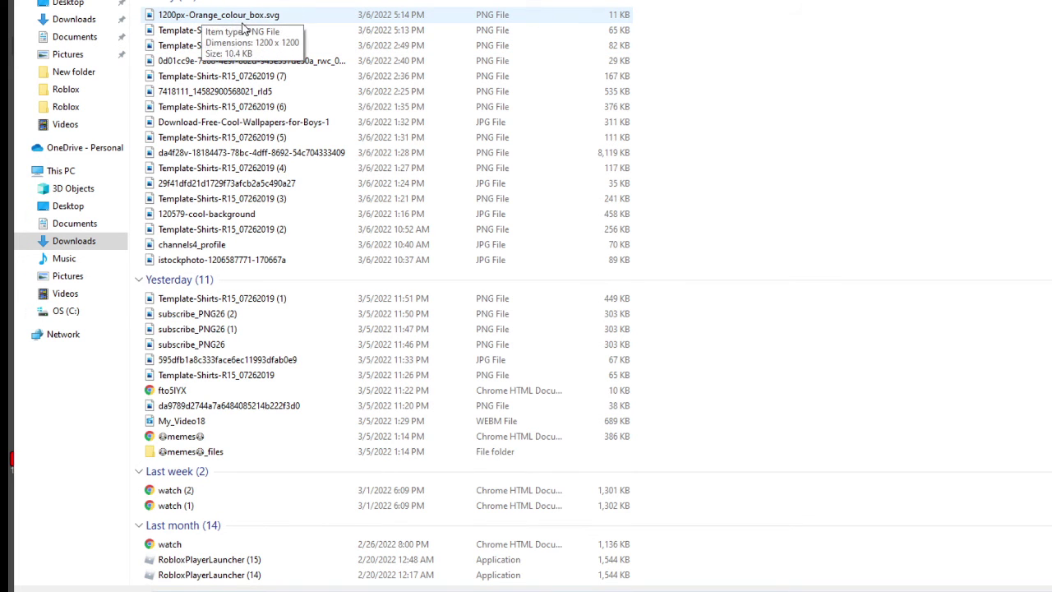
double_click(321, 18)
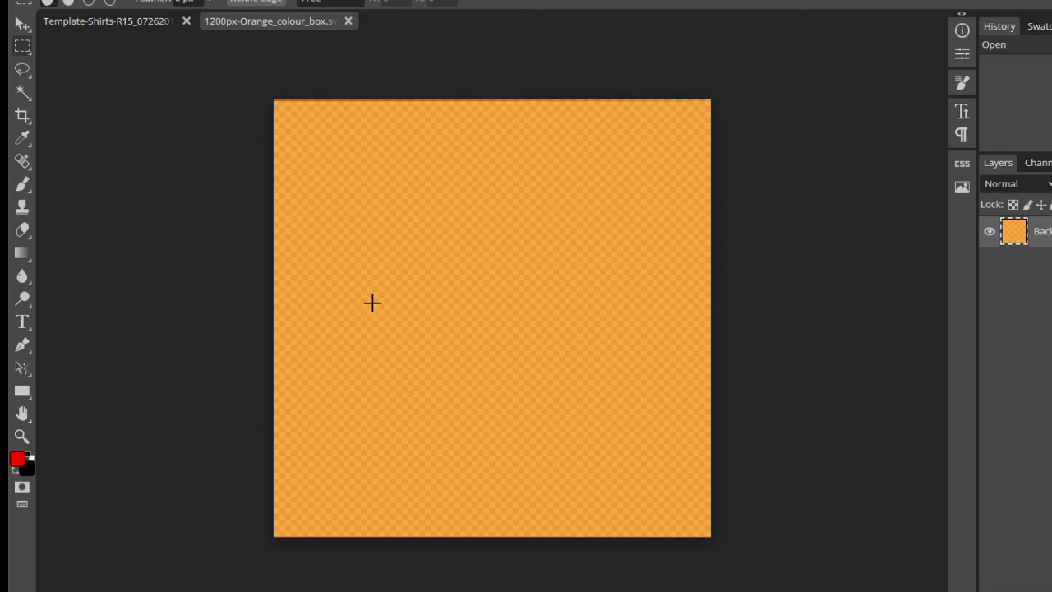
Place the orange colour box image in the shirt template document as a layer beneath the template layer.
left_click(114, 23)
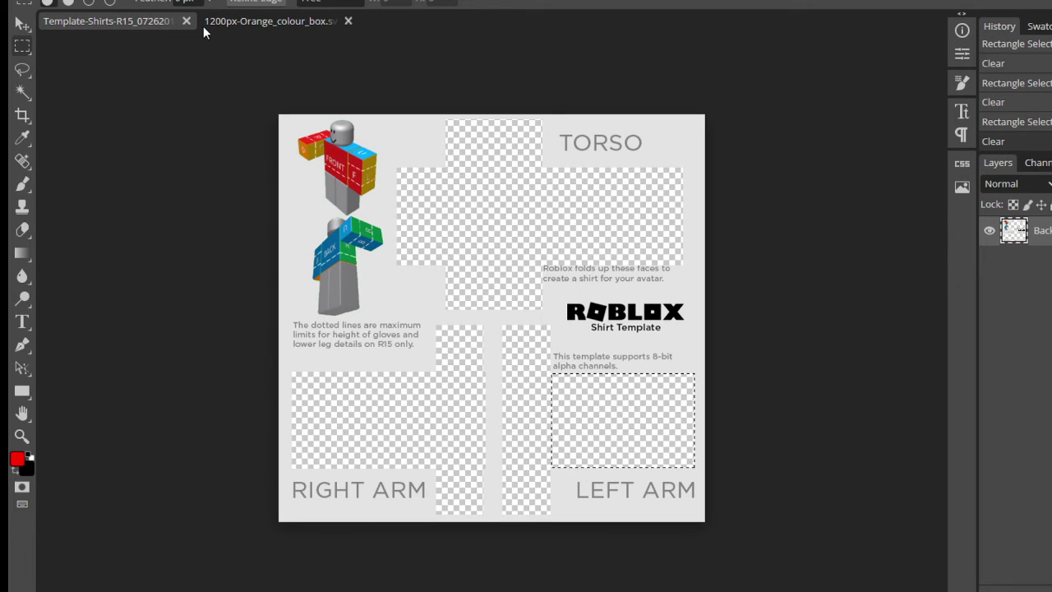
left_click(259, 24)
left_click_drag(258, 23, 1033, 275)
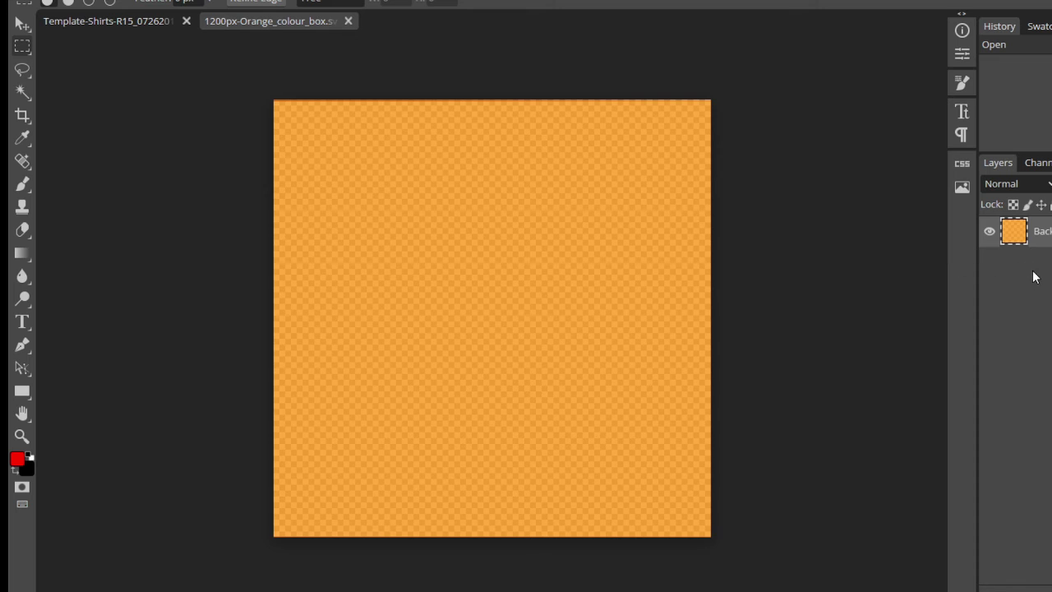
left_click(82, 21)
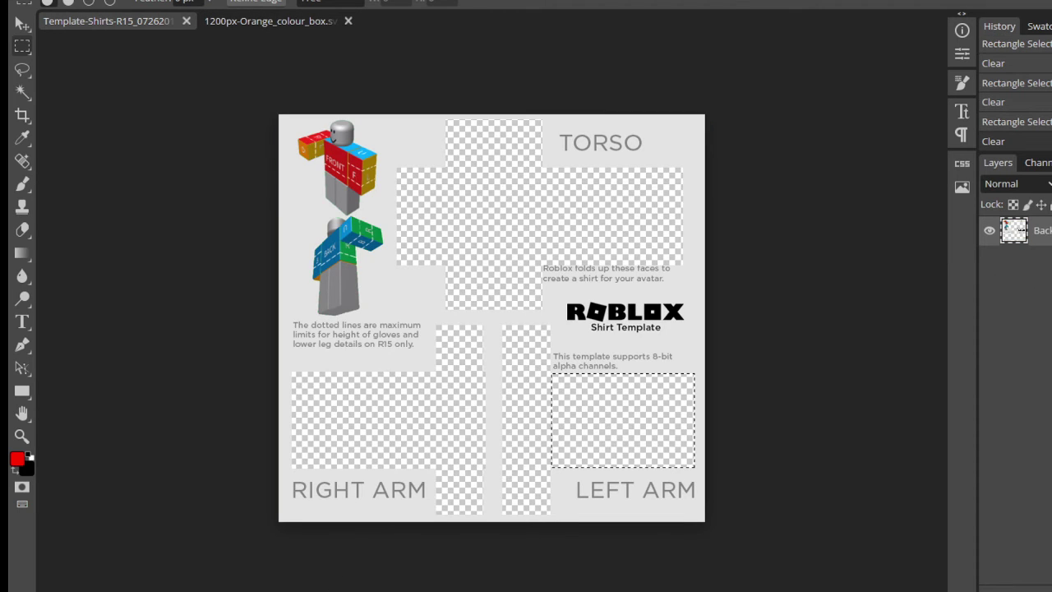
left_click_drag(694, 536, 1026, 277)
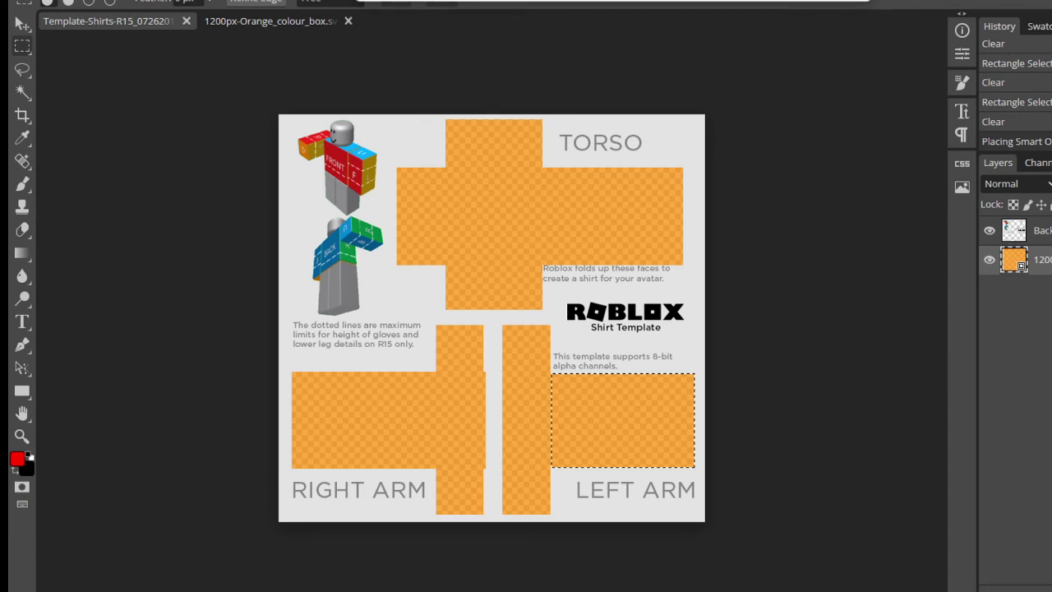
key("v")
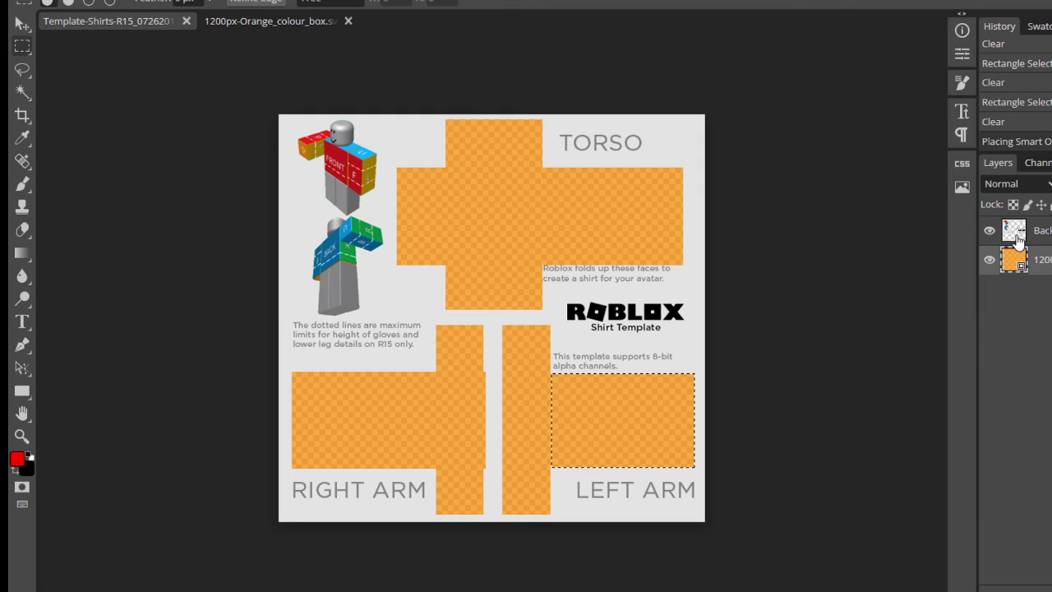
Export the finished orange shirt template as a PNG at 100% quality, 585 by 559 px.
left_click(25, 1)
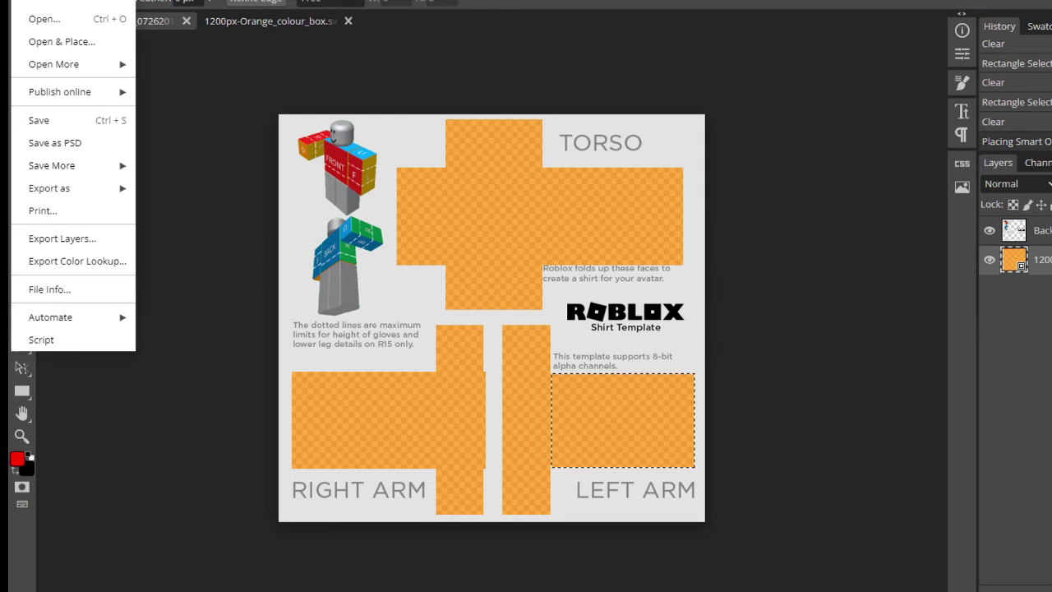
mouse_move(79, 193)
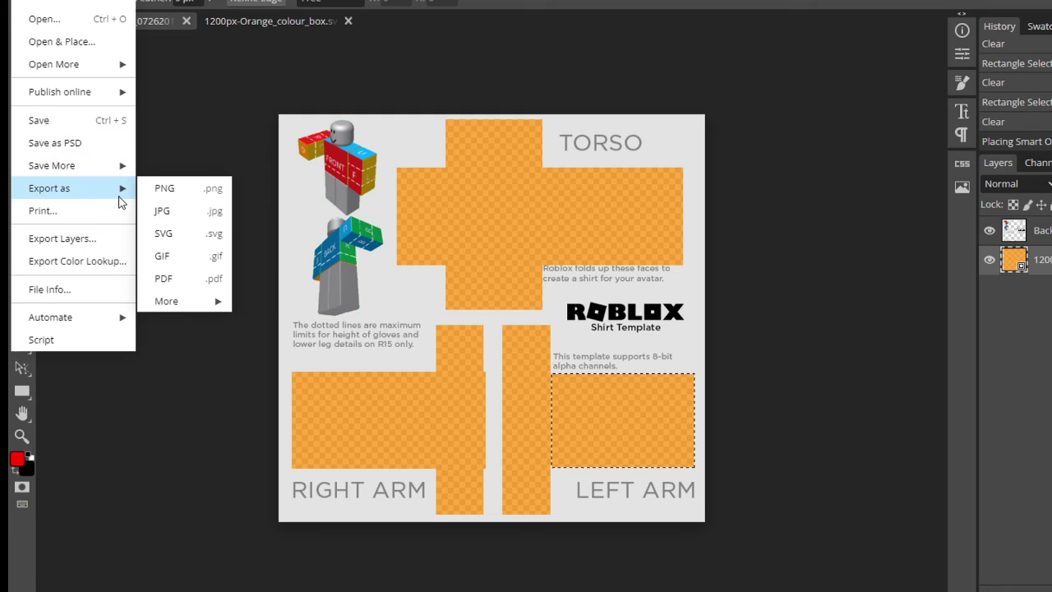
left_click(165, 191)
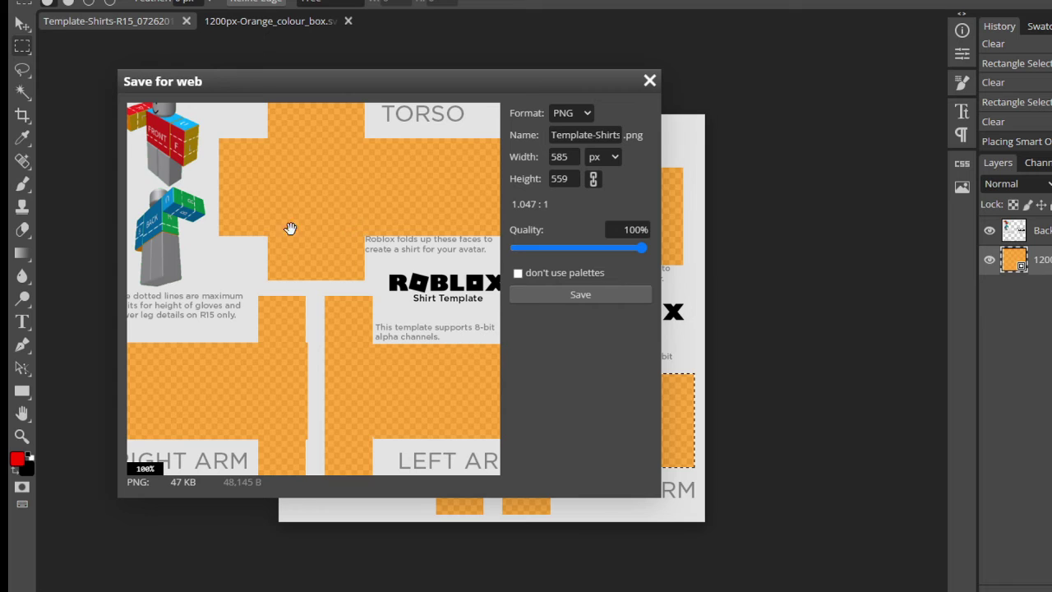
left_click(600, 296)
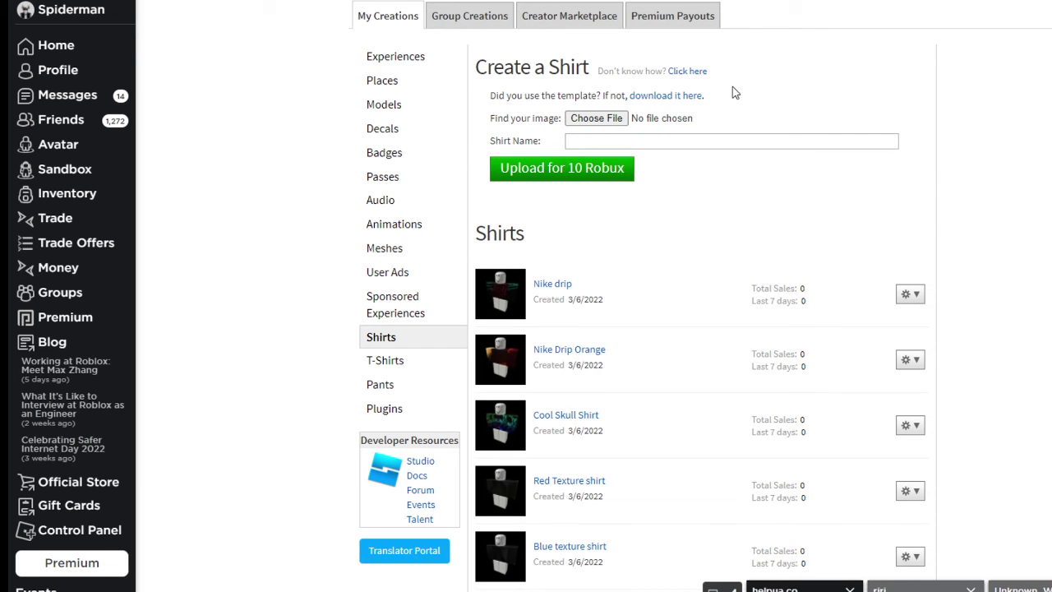
left_click(598, 120)
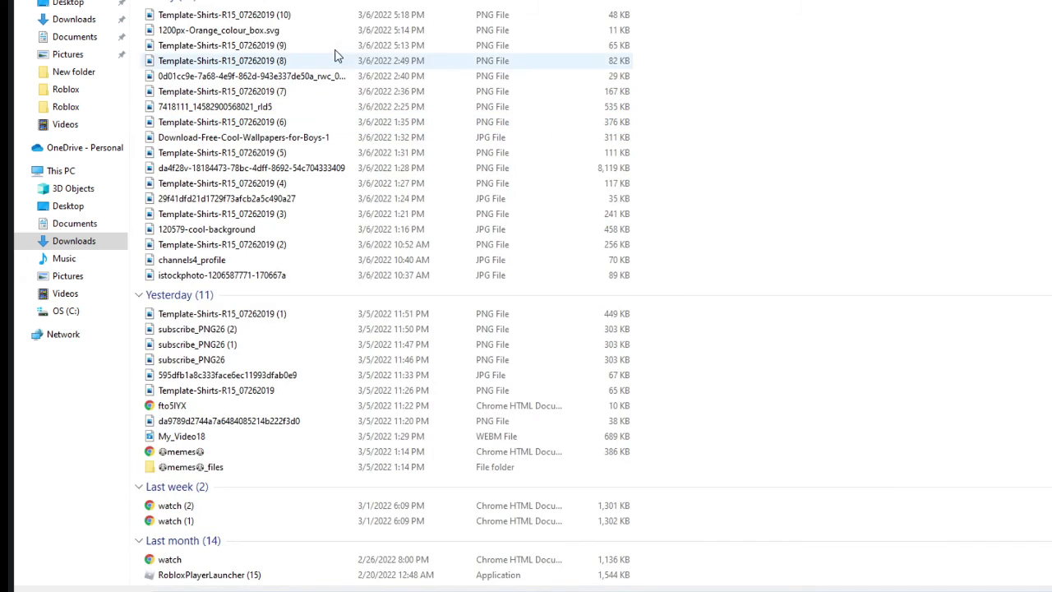
left_click(306, 21)
double_click(306, 21)
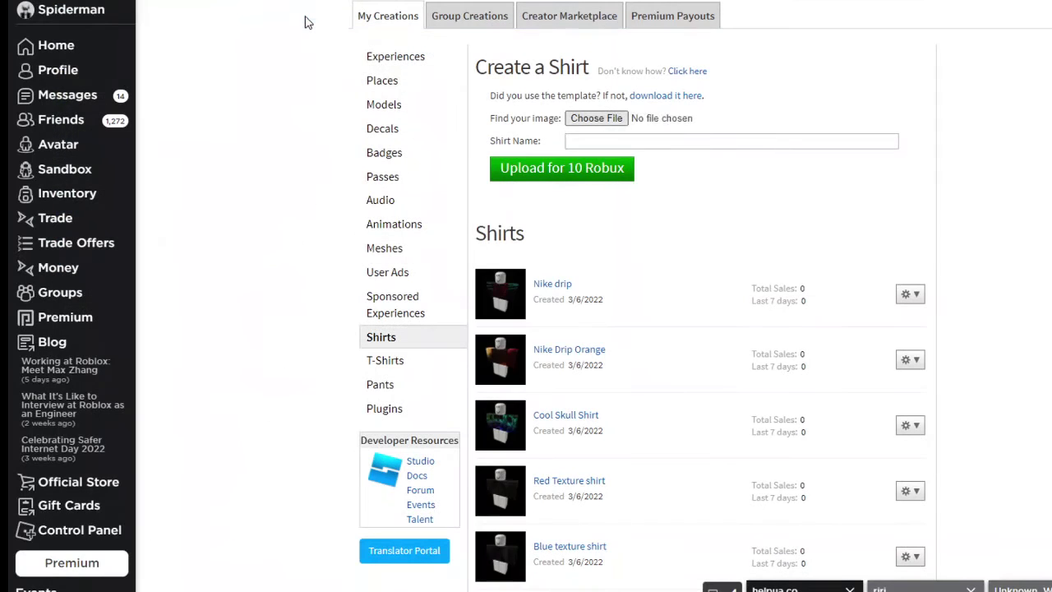
Name the shirt "Orange Shirt" and upload it for 10 Robux, confirming the payment.
key("BackSpace")
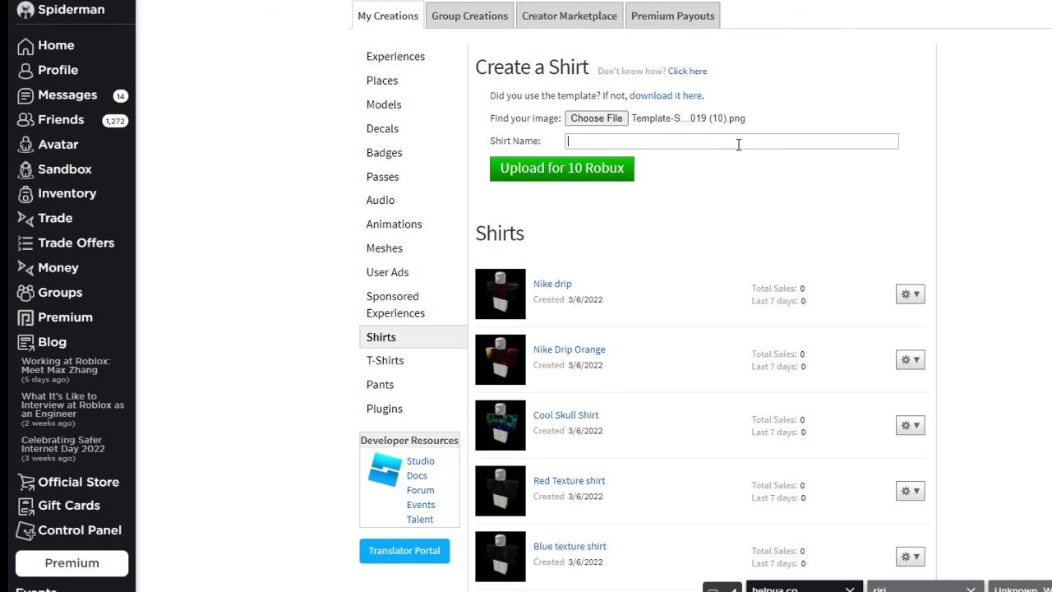
type("Orange")
type(" T")
type("Shirt for vi")
key("BackSpace")
key("BackSpace")
key("BackSpace")
key("BackSpace")
left_click(573, 175)
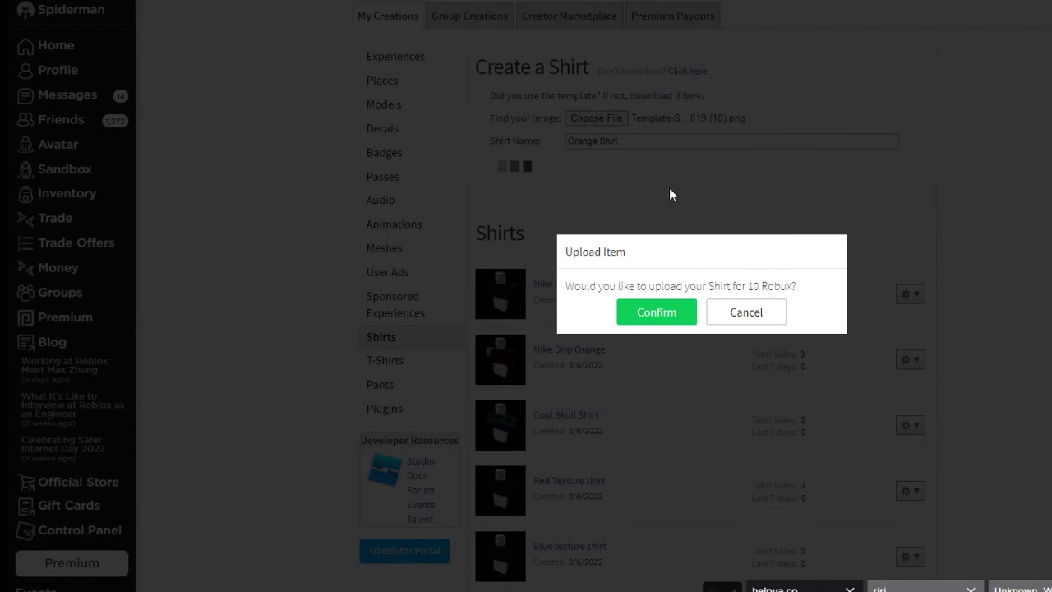
left_click(656, 314)
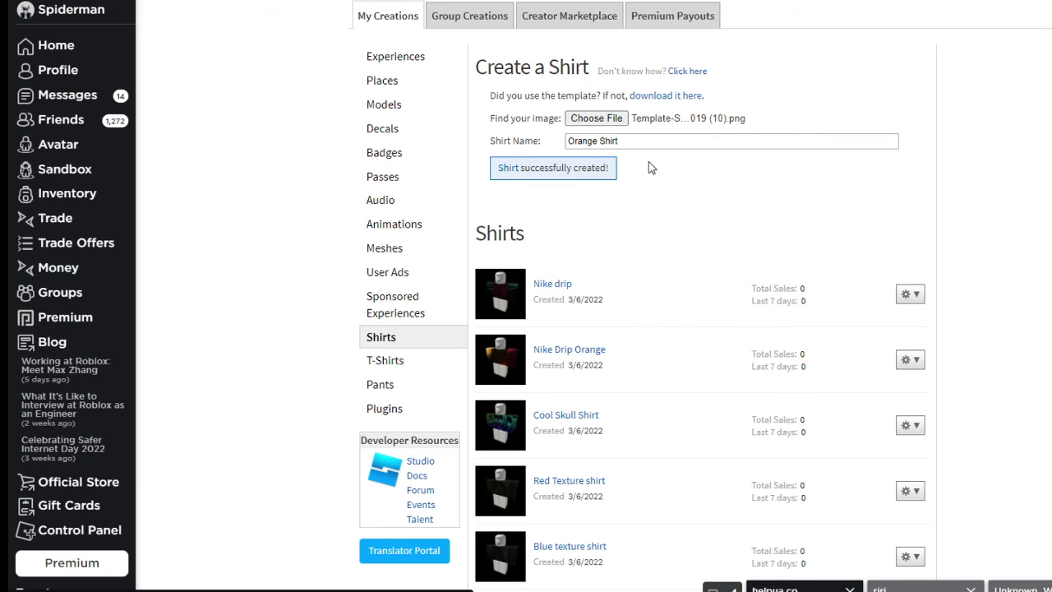
Reload the shirts list, open the new Orange Shirt's item page and go to its configuration.
key("F5")
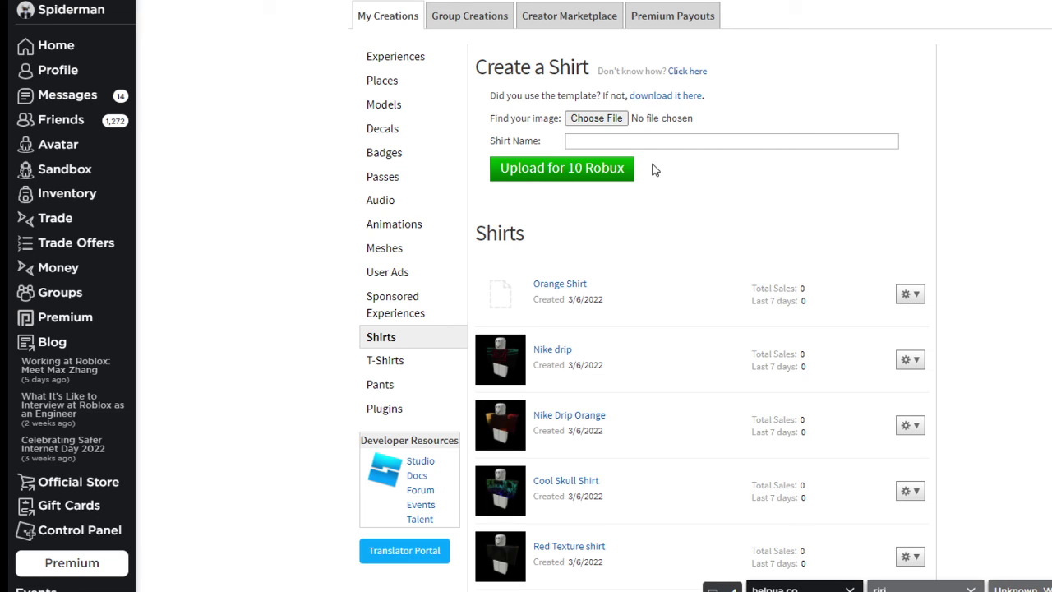
left_click(504, 297)
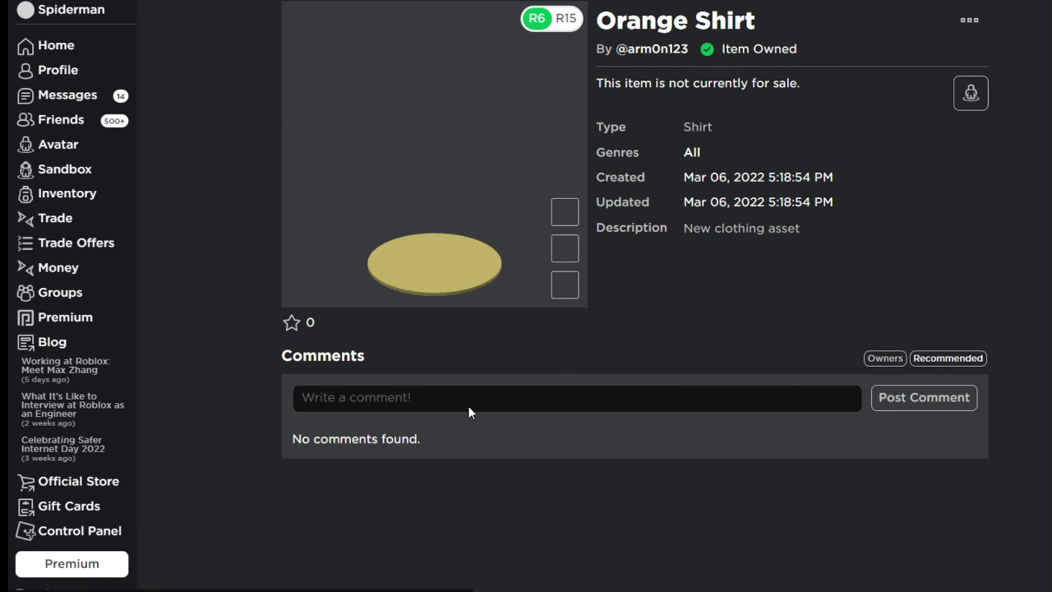
left_click(970, 23)
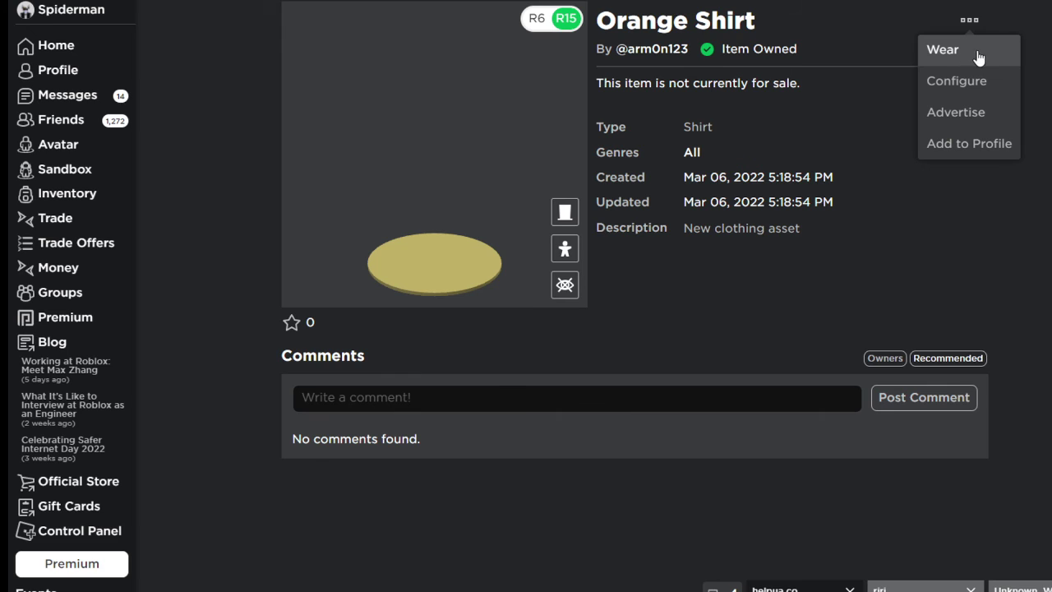
left_click(992, 91)
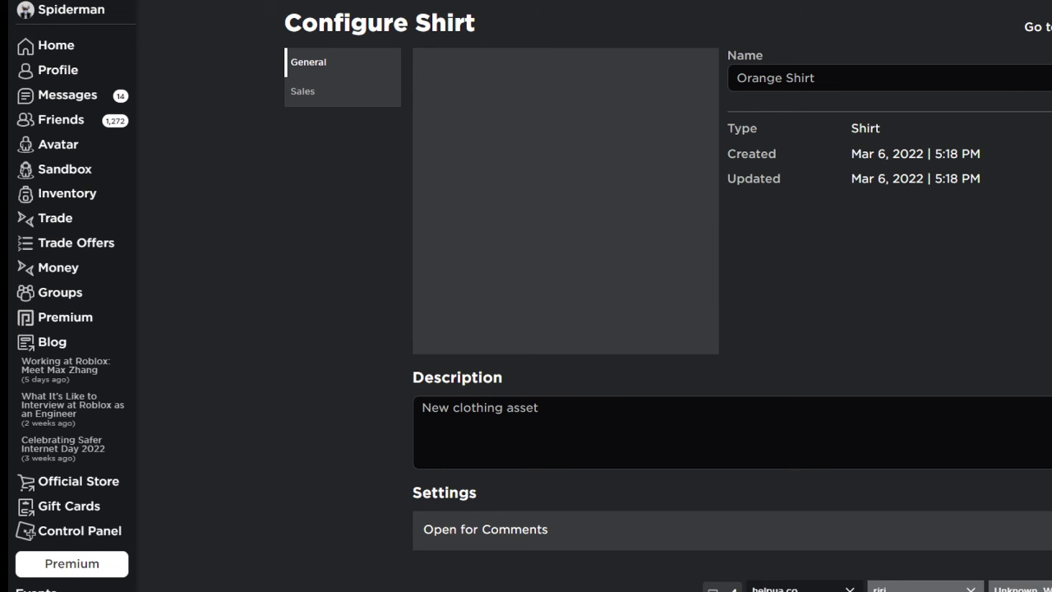
Replace the shirt's description with "Orange asset" and save the general settings.
triple_click(658, 425)
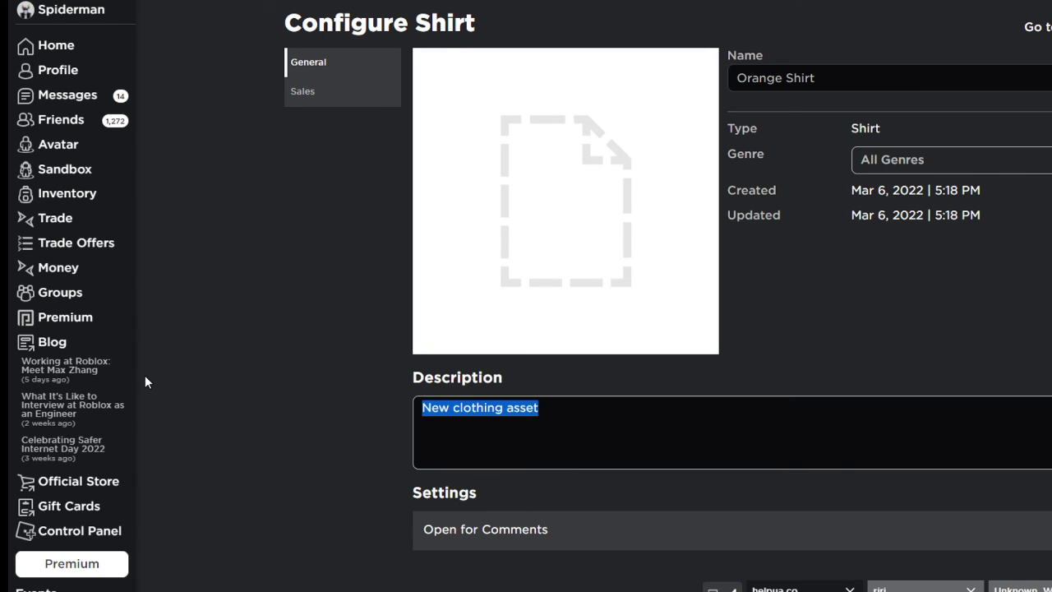
key("BackSpace")
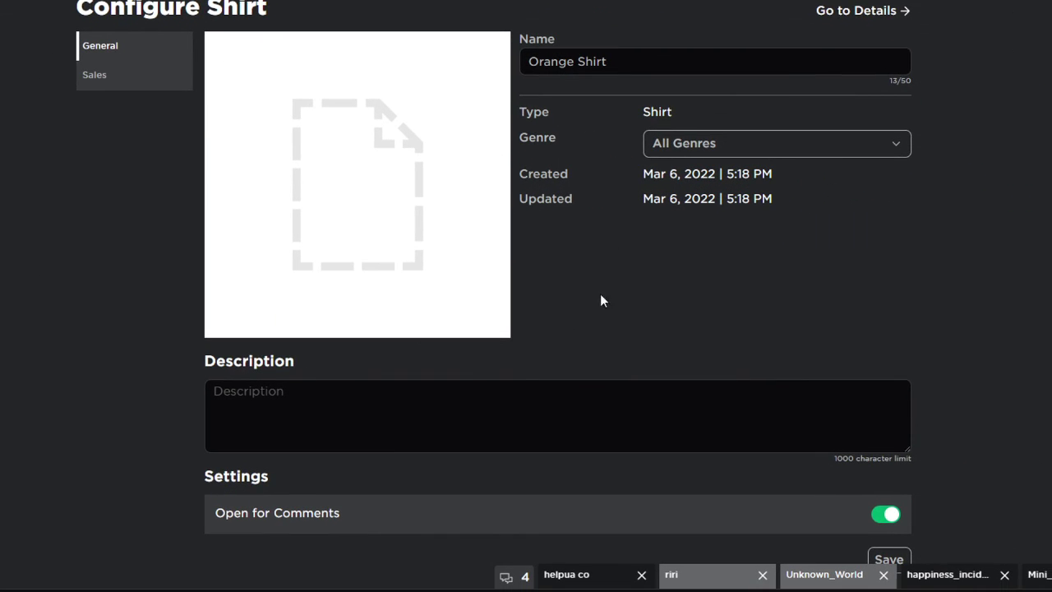
left_click(364, 436)
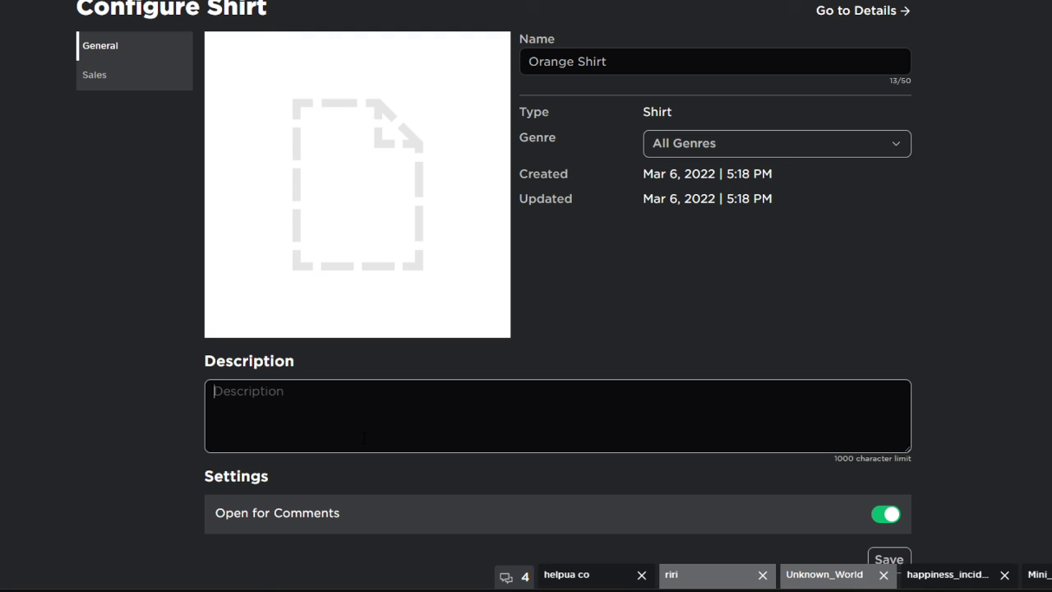
type("Orange asset")
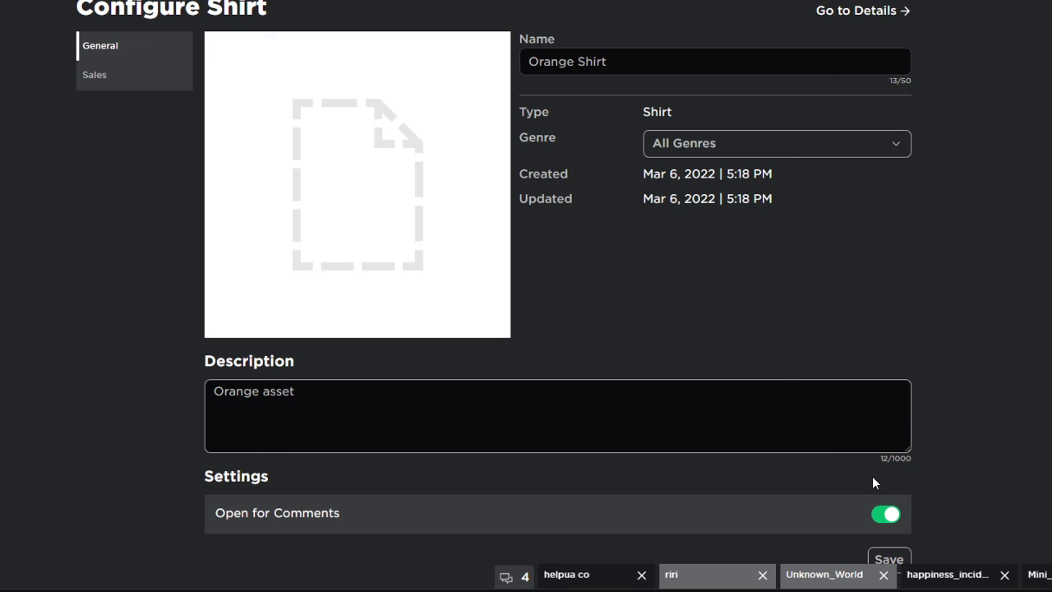
scroll(872, 476, "down", 2)
scroll(353, 209, "up", 2)
scroll(838, 488, "down", 1)
left_click(888, 486)
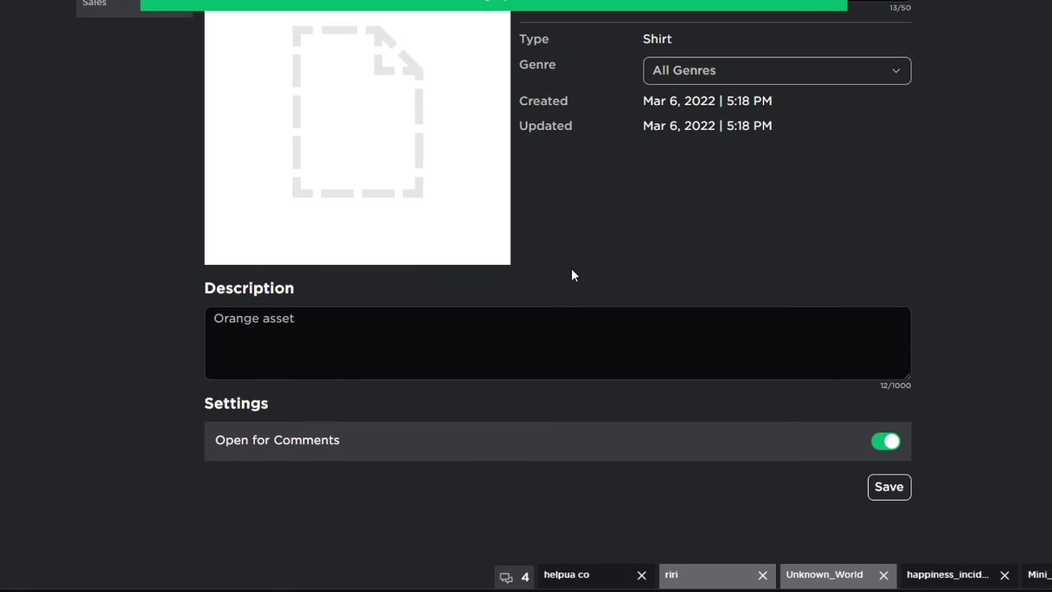
Put the shirt up for sale at a price of 10 Robux and save the sales settings.
scroll(156, 132, "up", 1)
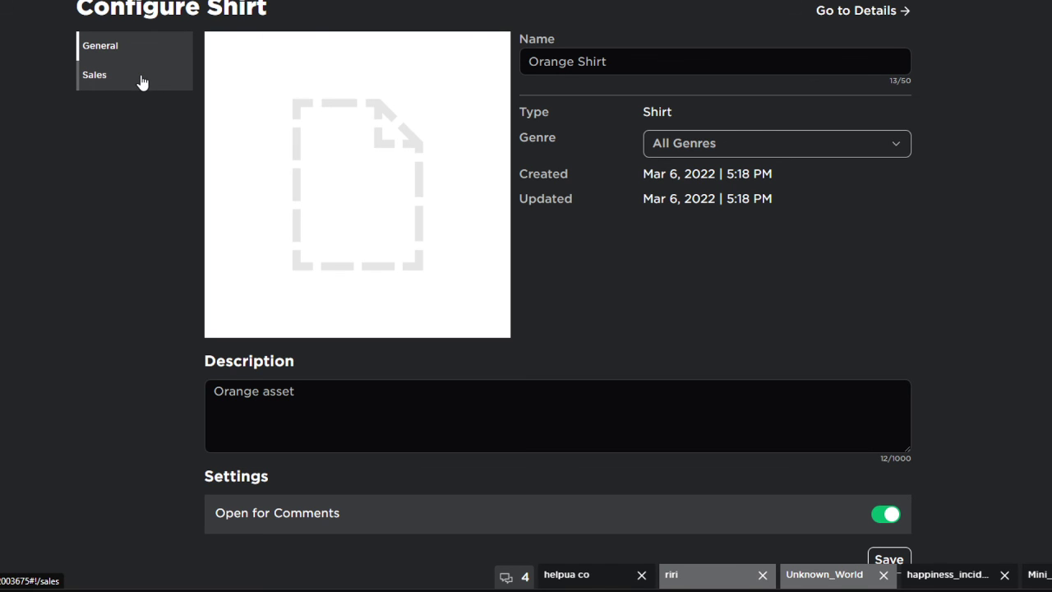
left_click(141, 82)
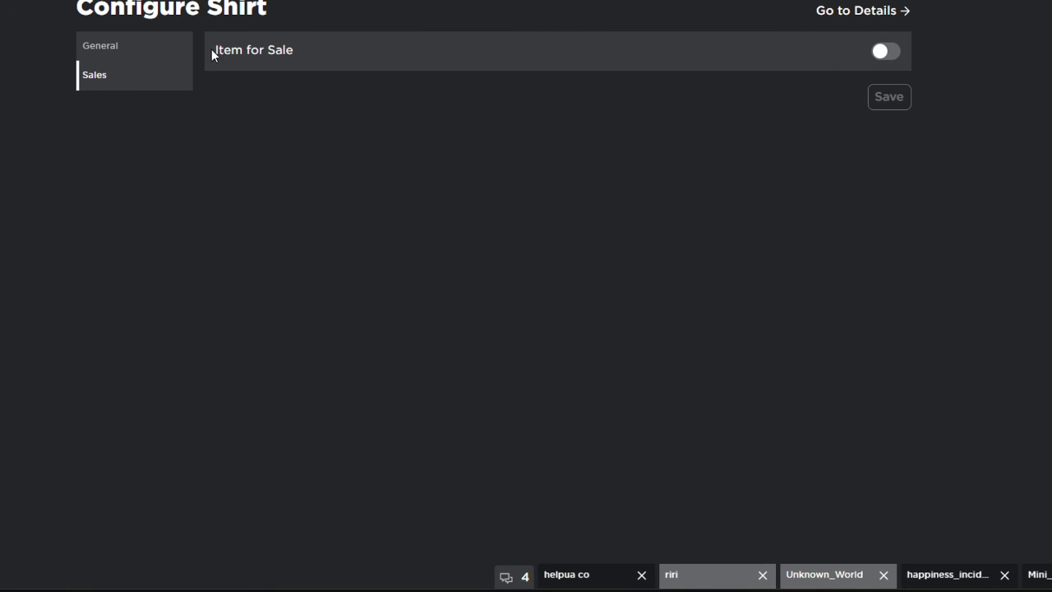
left_click_drag(211, 49, 394, 55)
left_click(458, 108)
left_click(886, 51)
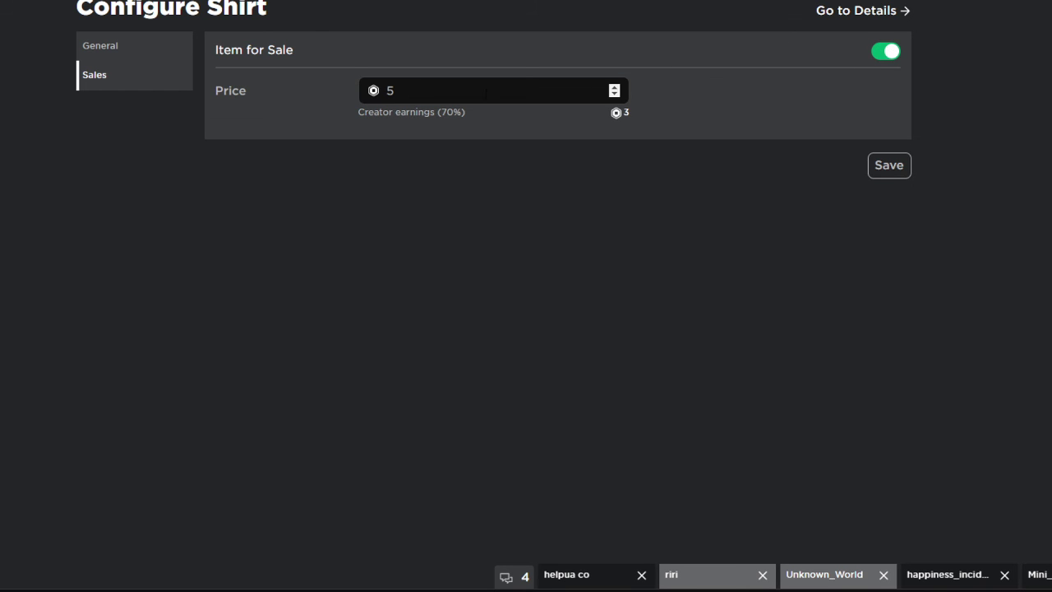
left_click(518, 97)
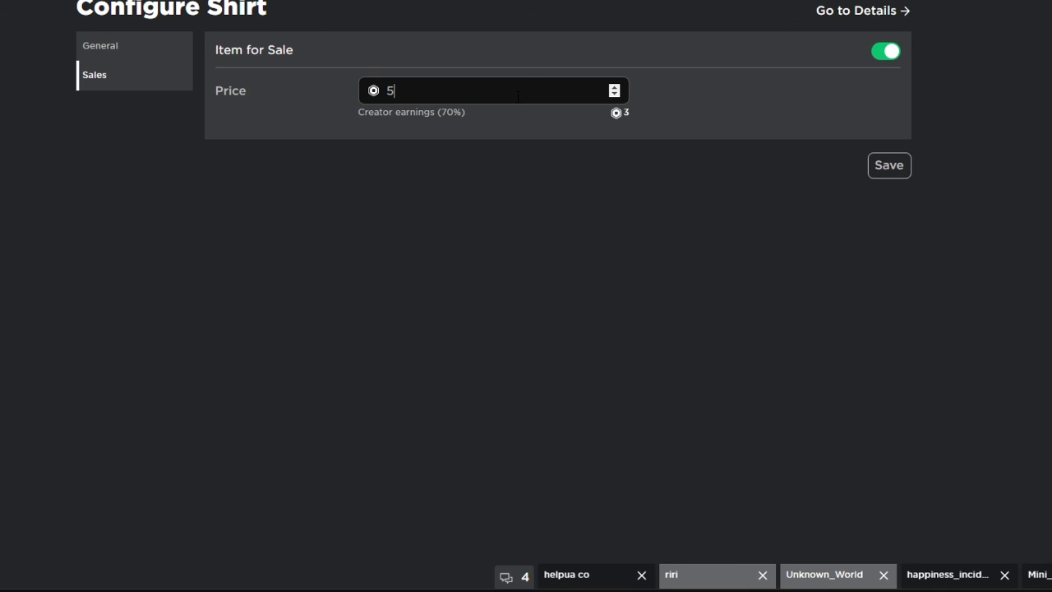
key("BackSpace")
type("10")
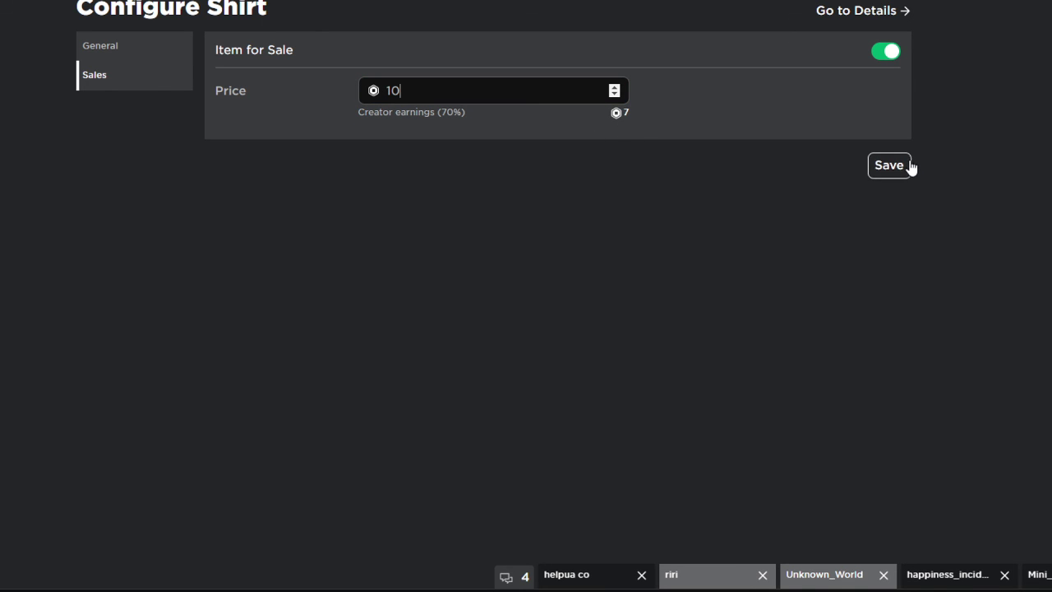
left_click(888, 170)
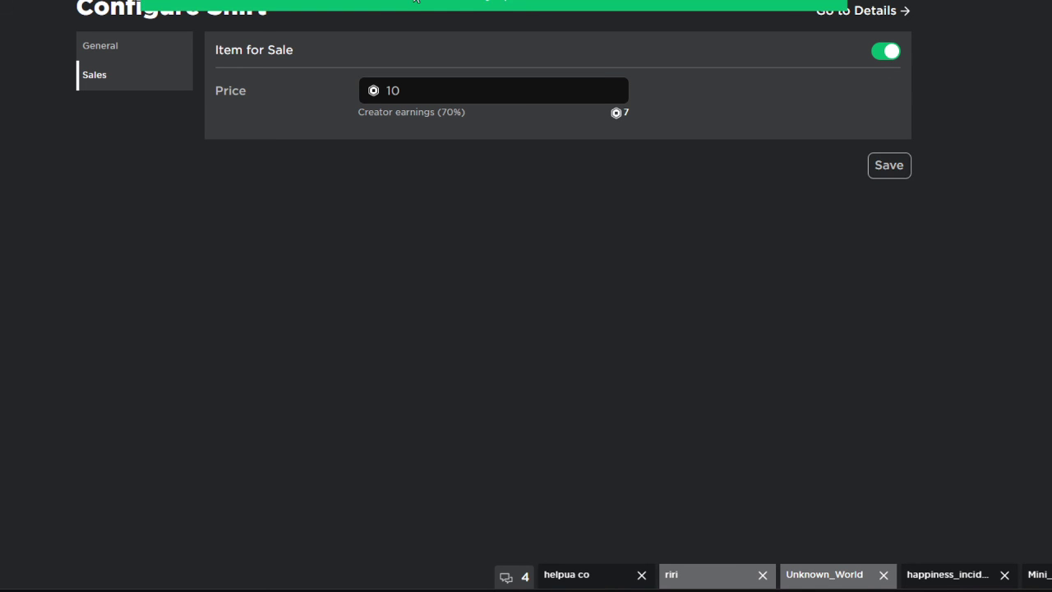